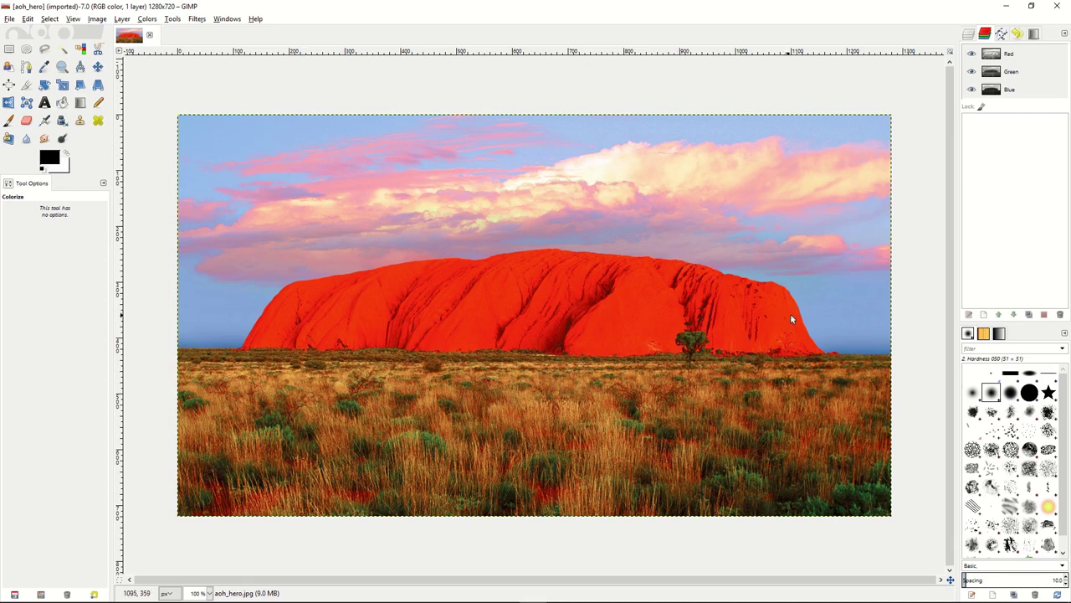
# - Switch the dock to the Layers list showing the single aoh_hero.jpg layer
pyautogui.click(969, 35)
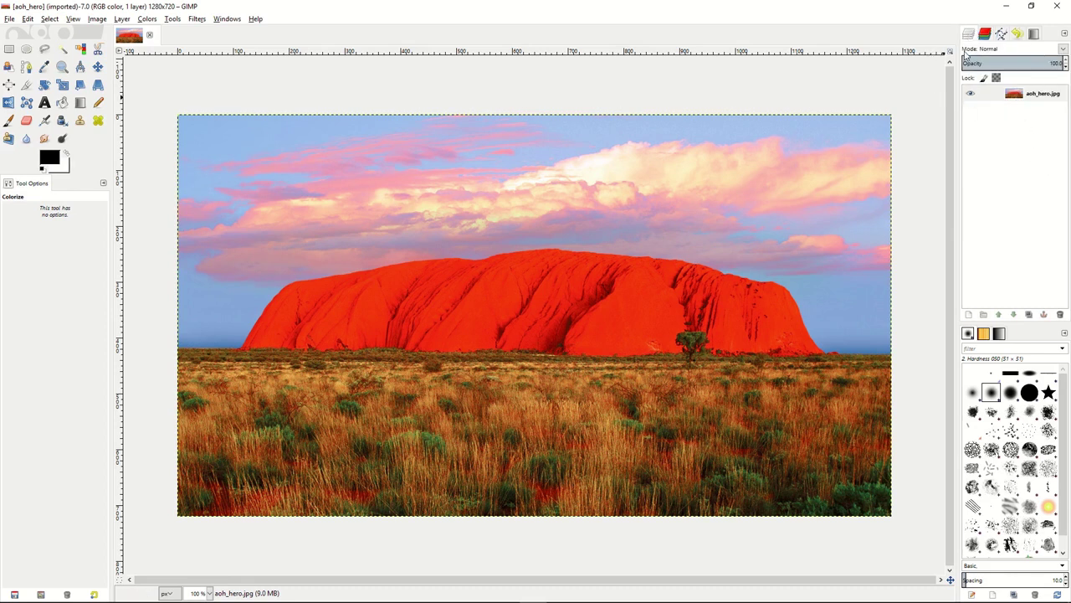
# - Duplicate the aoh_hero.jpg layer
pyautogui.click(989, 95)
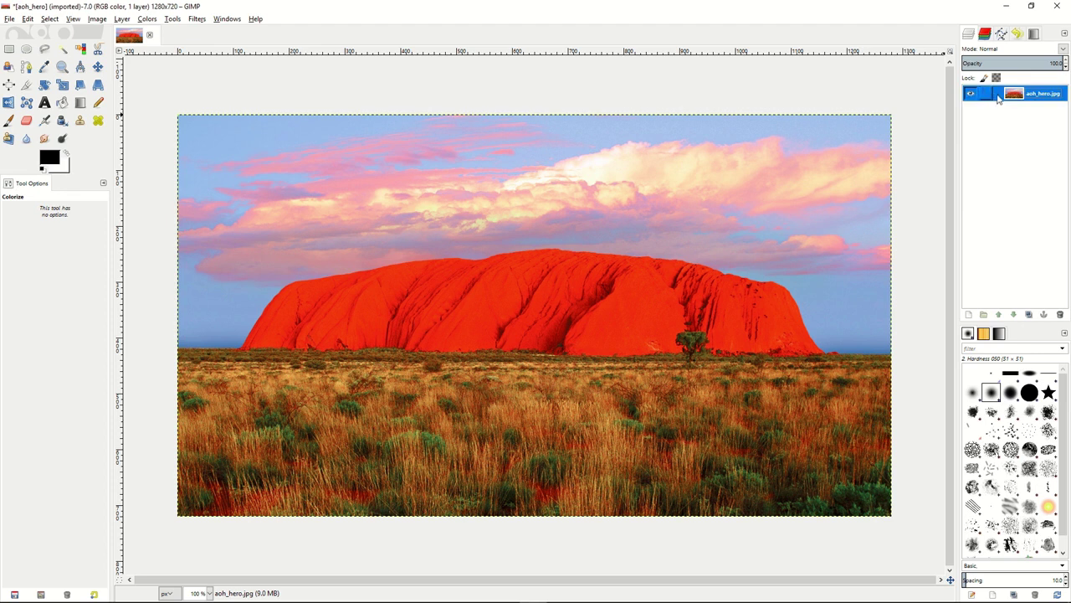
pyautogui.rightClick(996, 97)
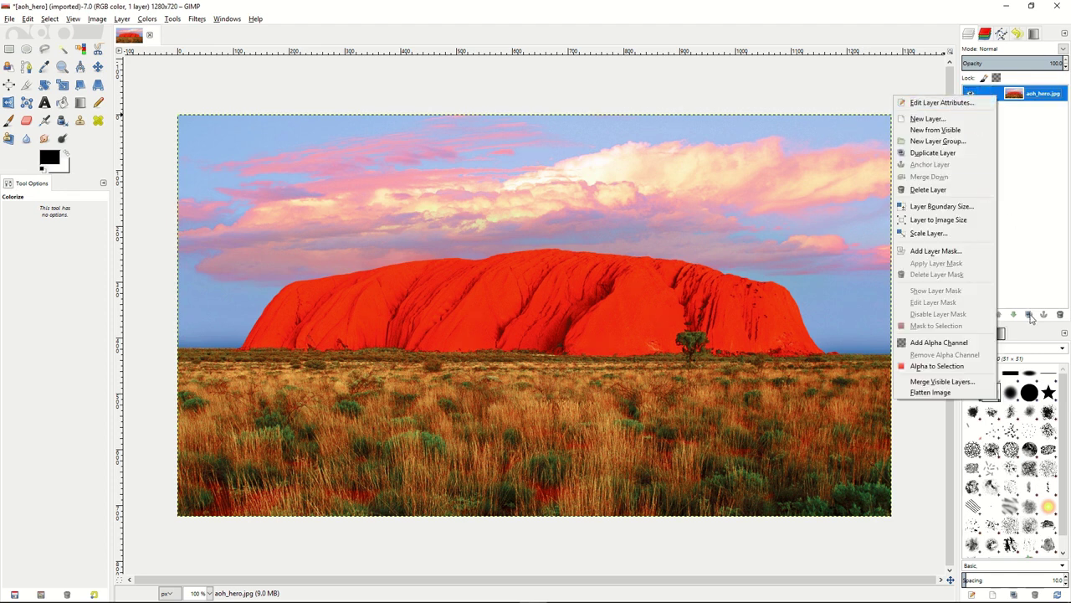
pyautogui.click(946, 153)
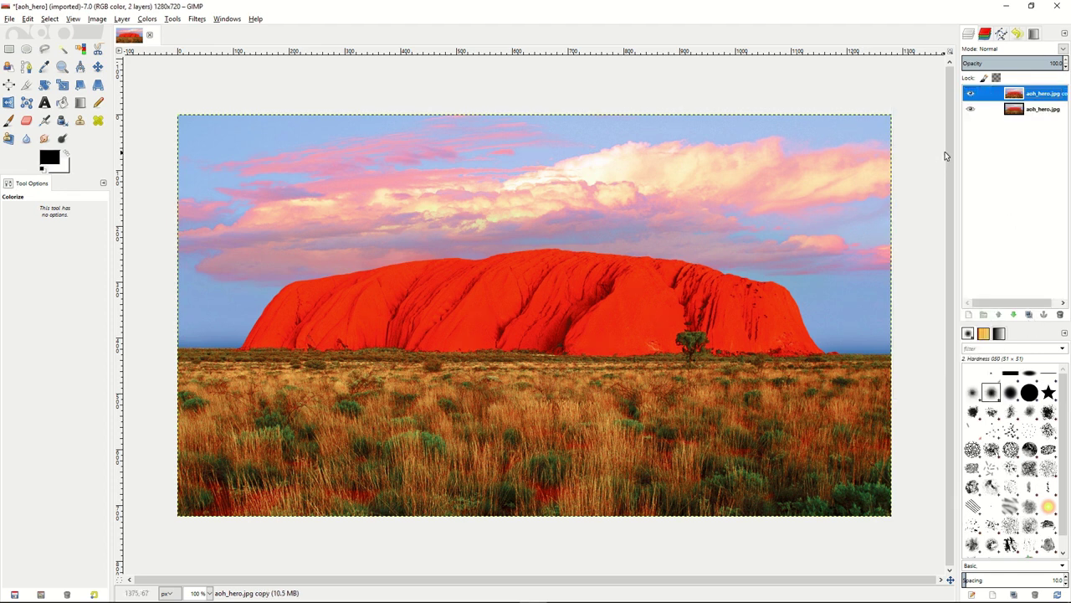
# - Leave only the Red channel active in the Channels list and select the entire image
pyautogui.click(986, 35)
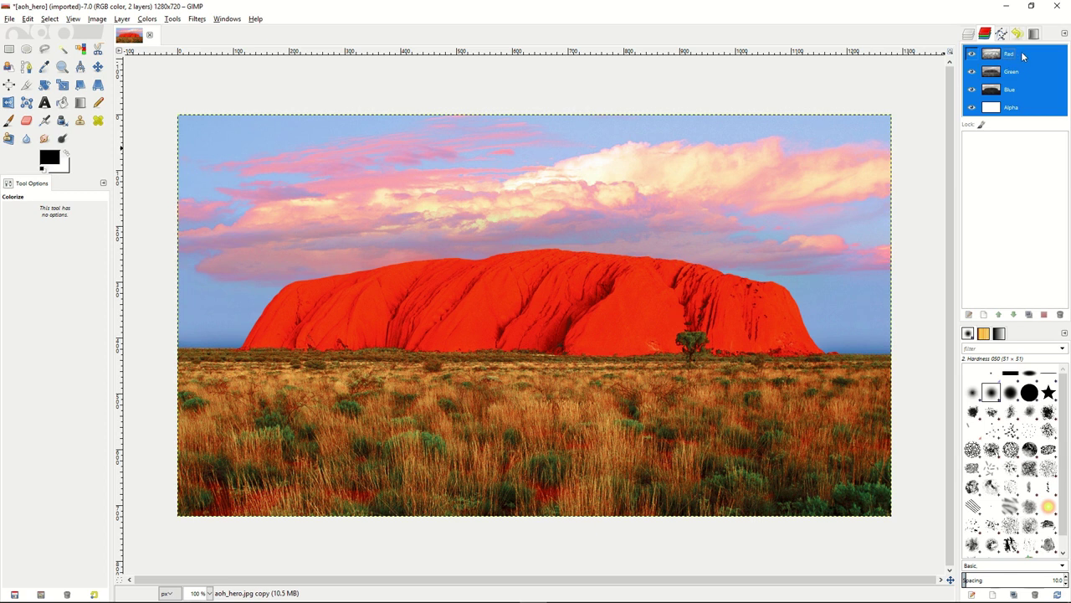
pyautogui.click(1021, 54)
pyautogui.click(1020, 71)
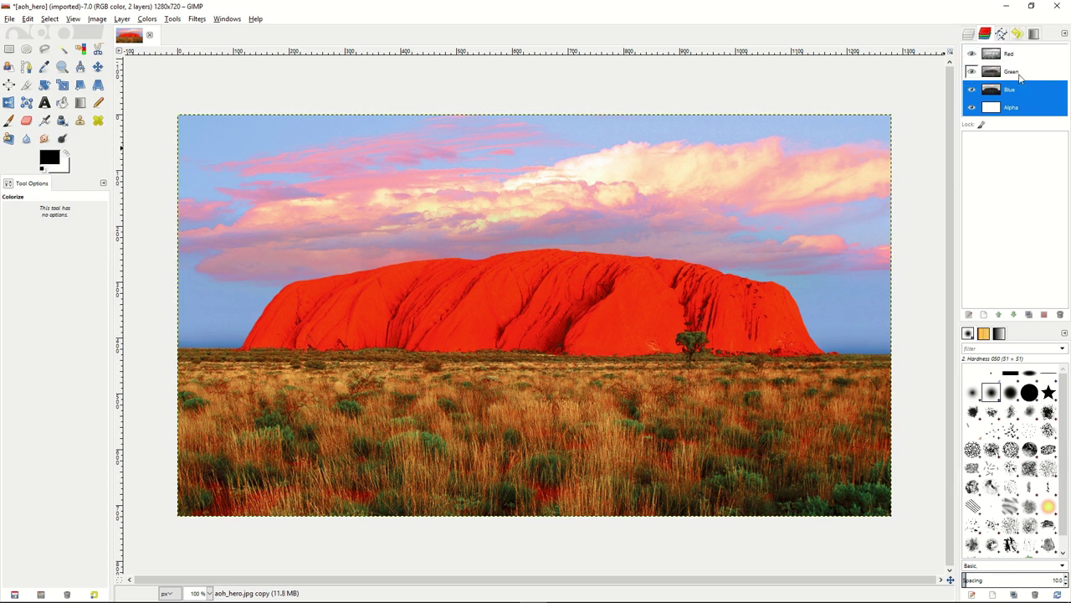
pyautogui.click(1020, 89)
pyautogui.click(1019, 105)
pyautogui.click(1023, 57)
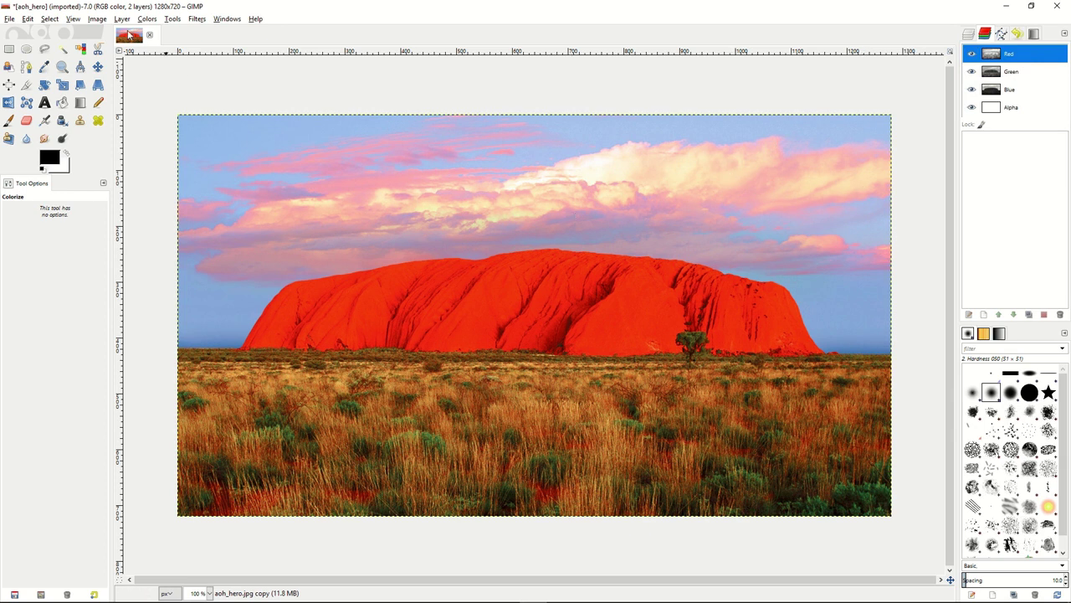
pyautogui.click(53, 20)
pyautogui.click(58, 31)
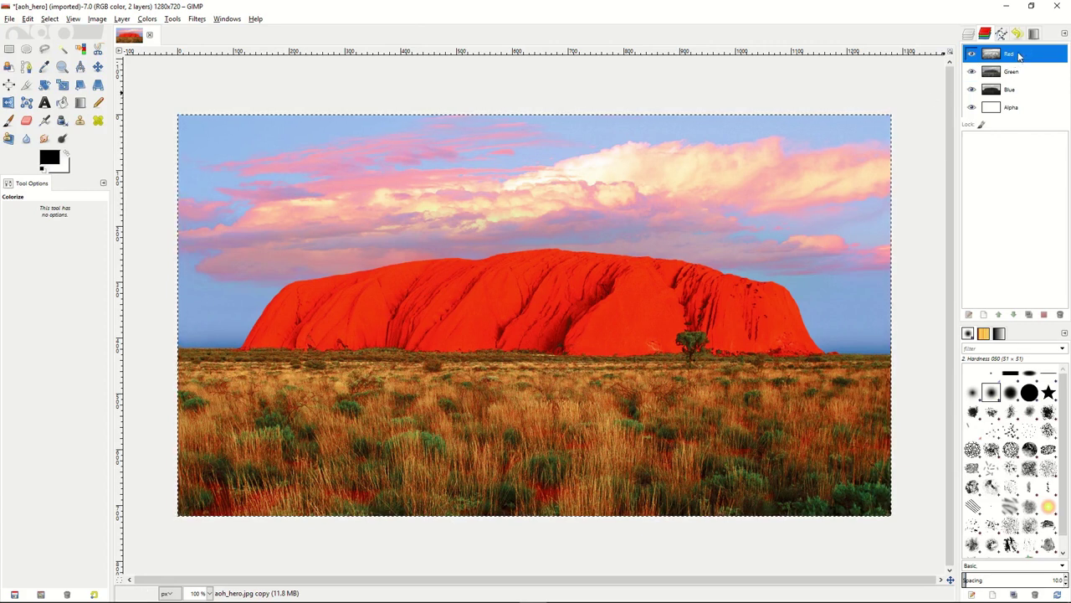
# - Duplicate the Red channel as a new channel and rename the copy L
pyautogui.moveTo(1020, 55); pyautogui.dragTo(1020, 147)
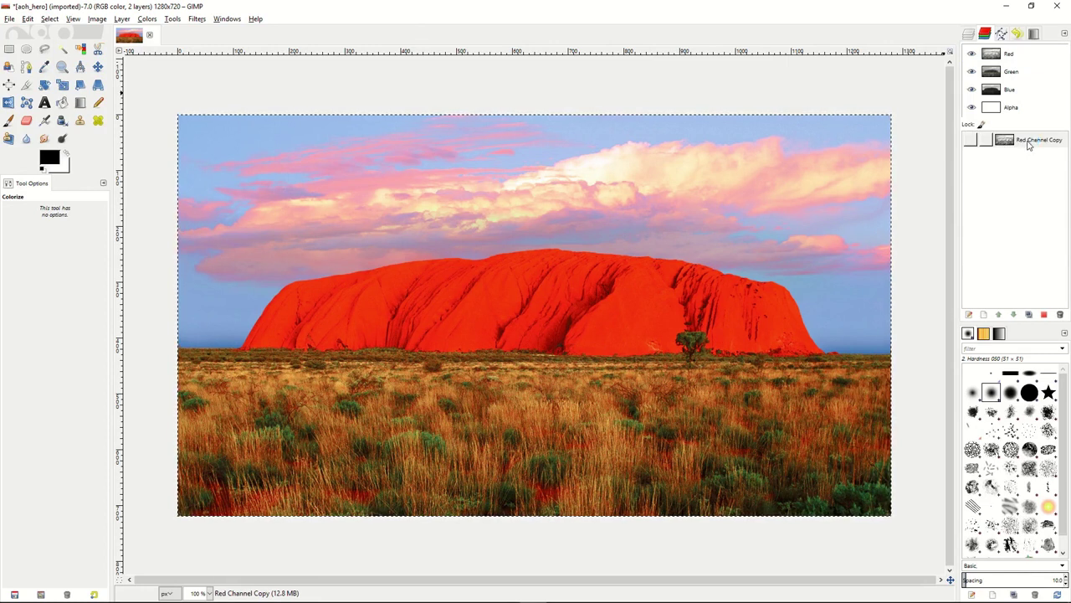
pyautogui.click(1030, 144)
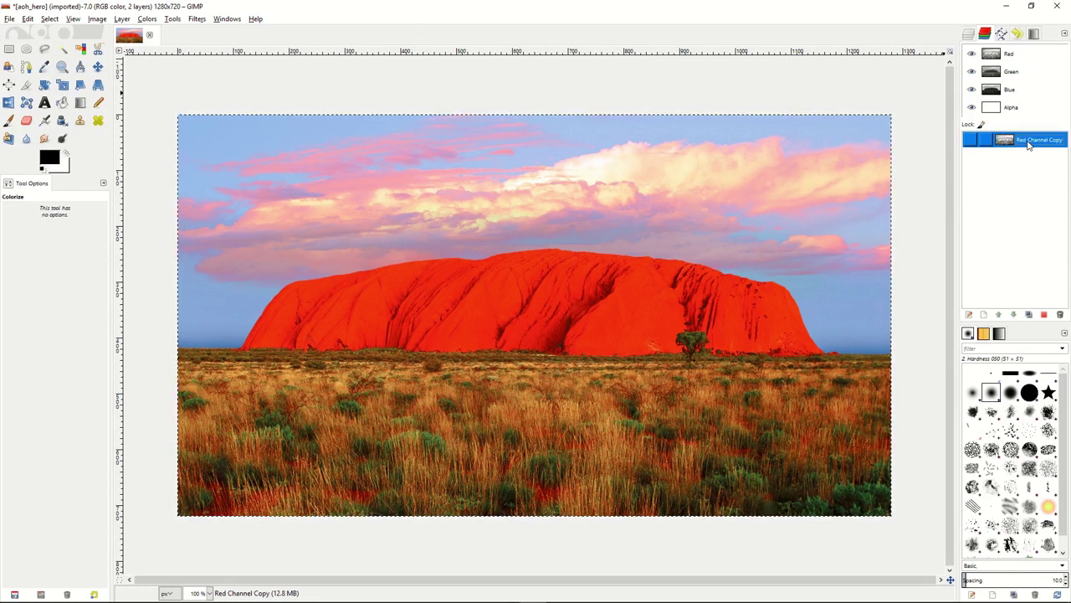
pyautogui.doubleClick(1029, 142)
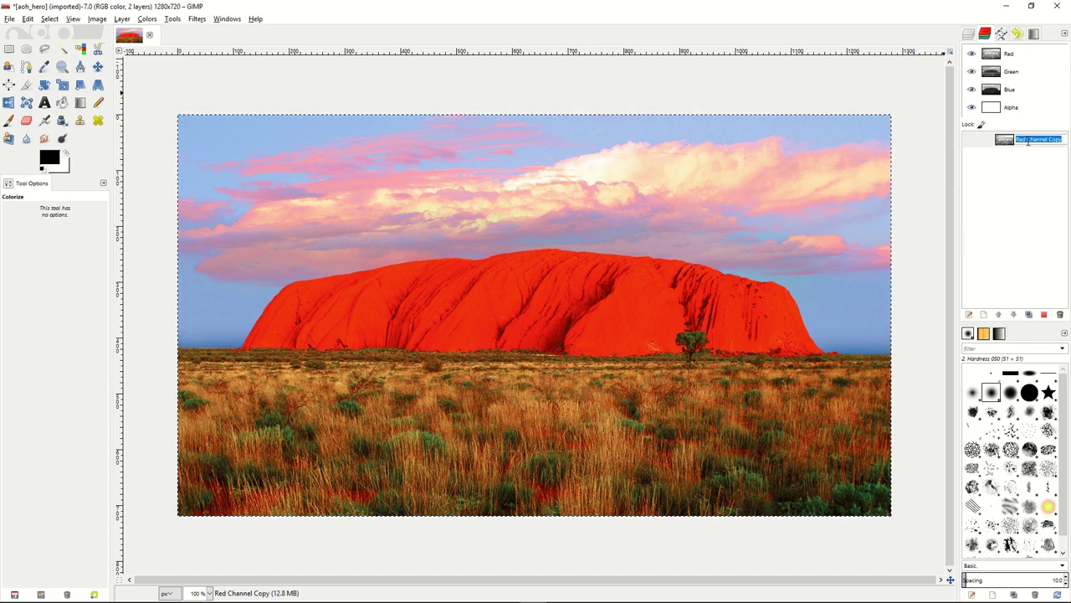
pyautogui.write('L')
pyautogui.press('Return')
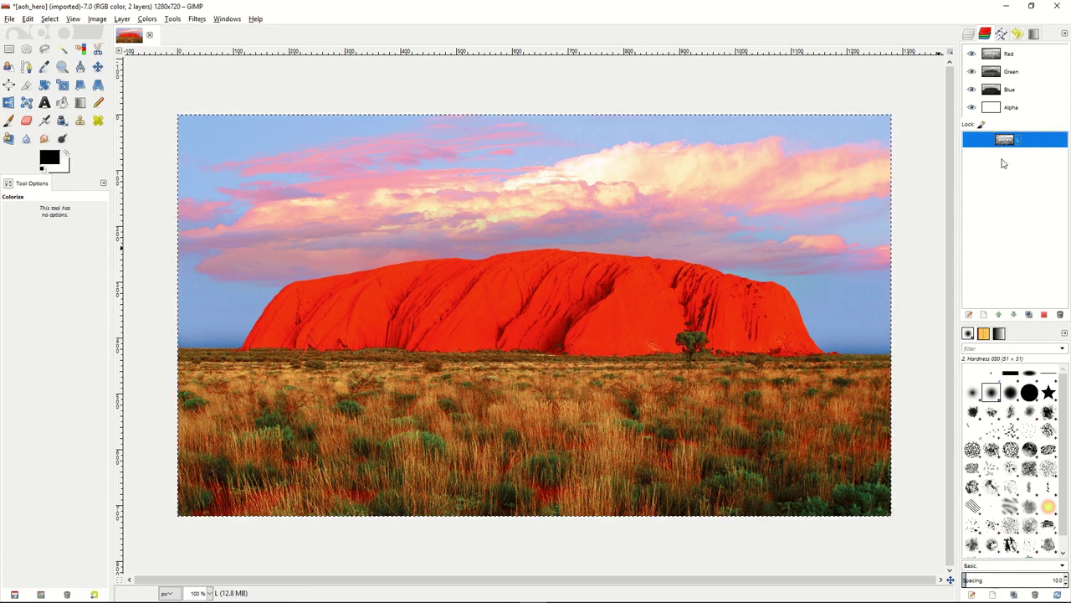
# - Subtract the L channel from the full selection and save the result as channel D
pyautogui.rightClick(1029, 143)
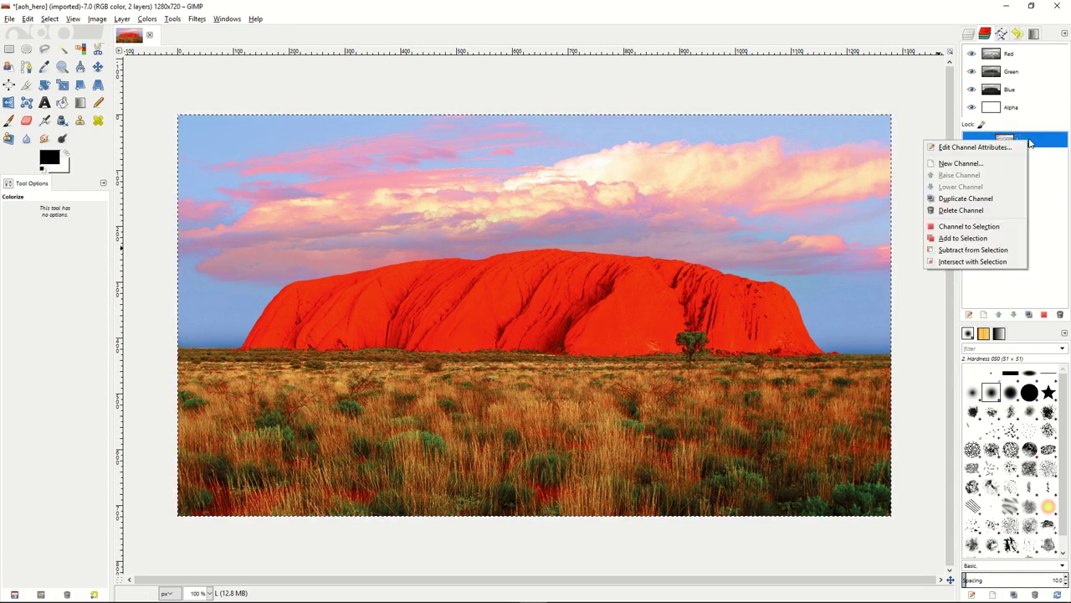
pyautogui.click(973, 249)
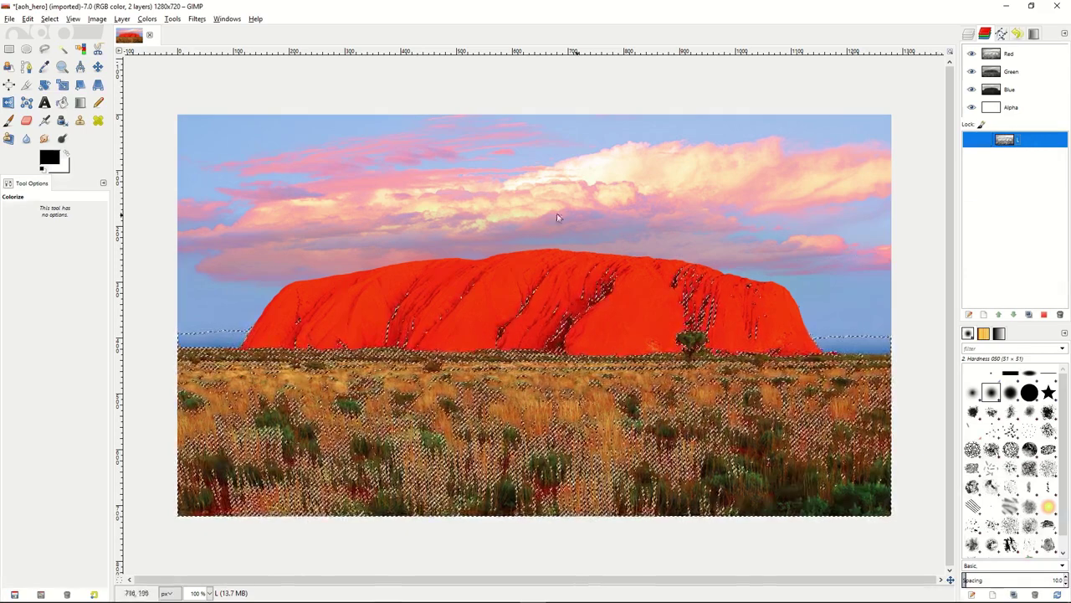
pyautogui.click(51, 19)
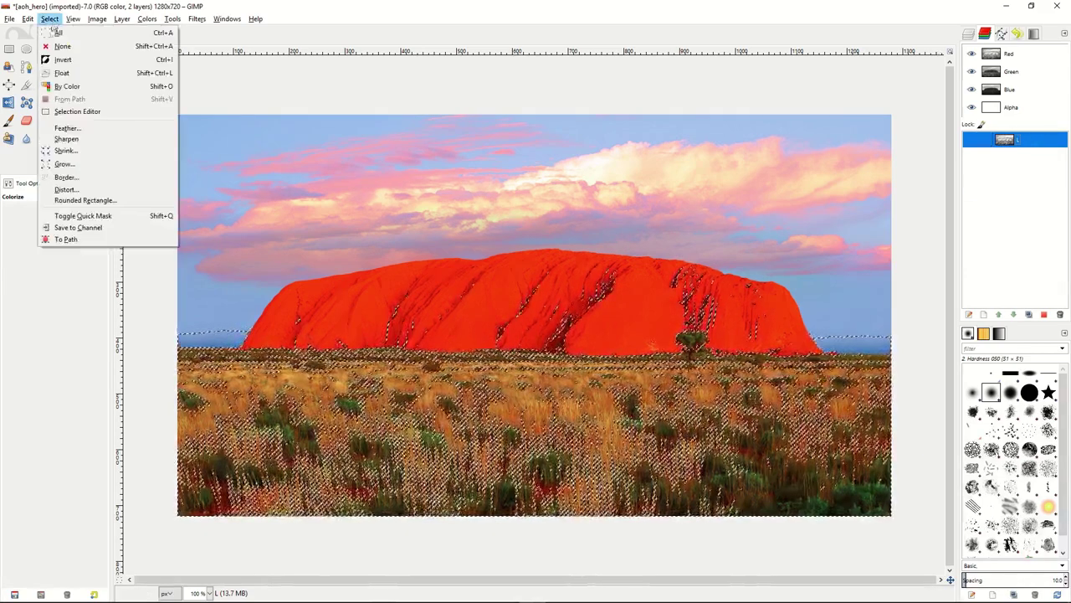
pyautogui.click(74, 228)
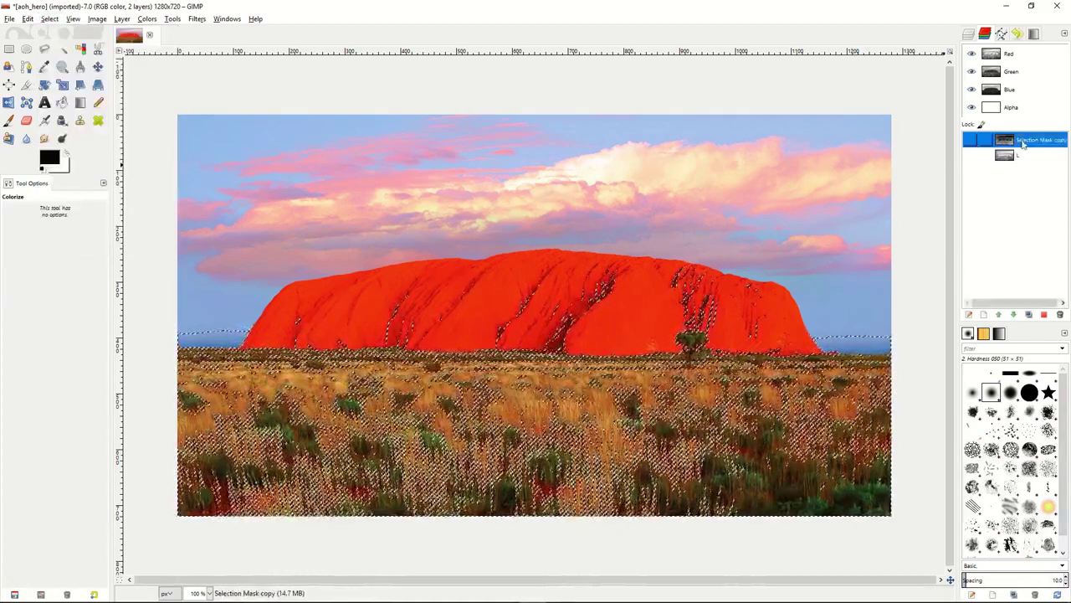
pyautogui.doubleClick(1028, 141)
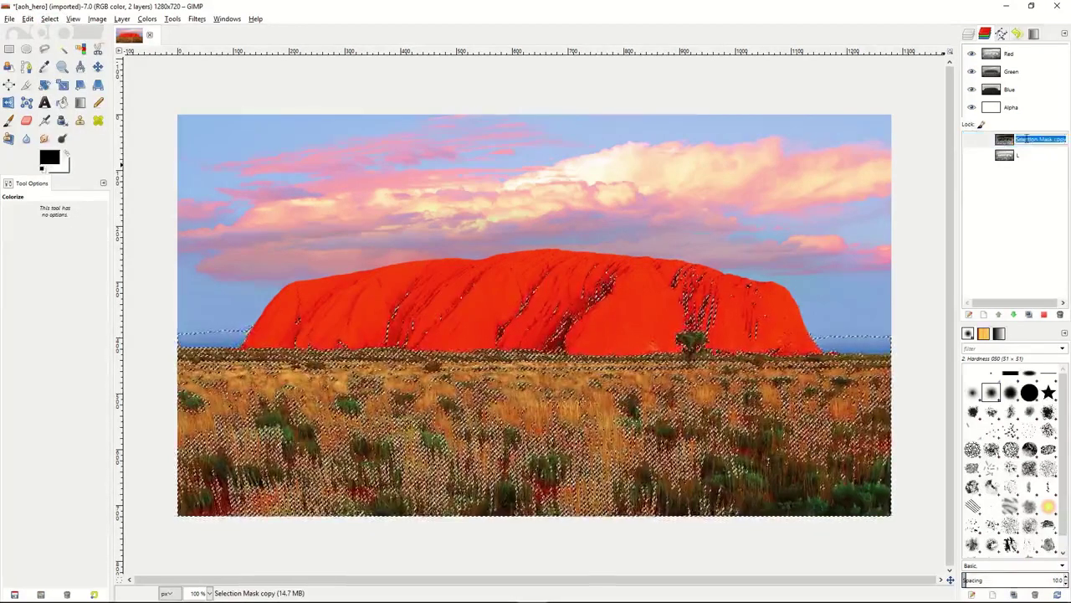
pyautogui.write('D')
pyautogui.press('Return')
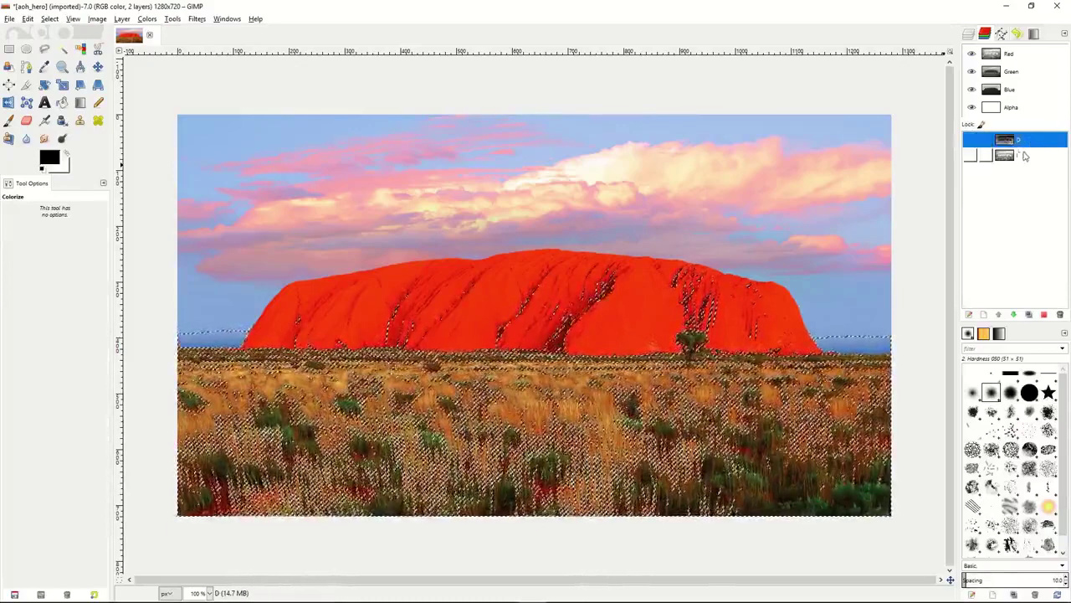
# - Subtract L from the selection again and save it as a channel named DD
pyautogui.click(1029, 156)
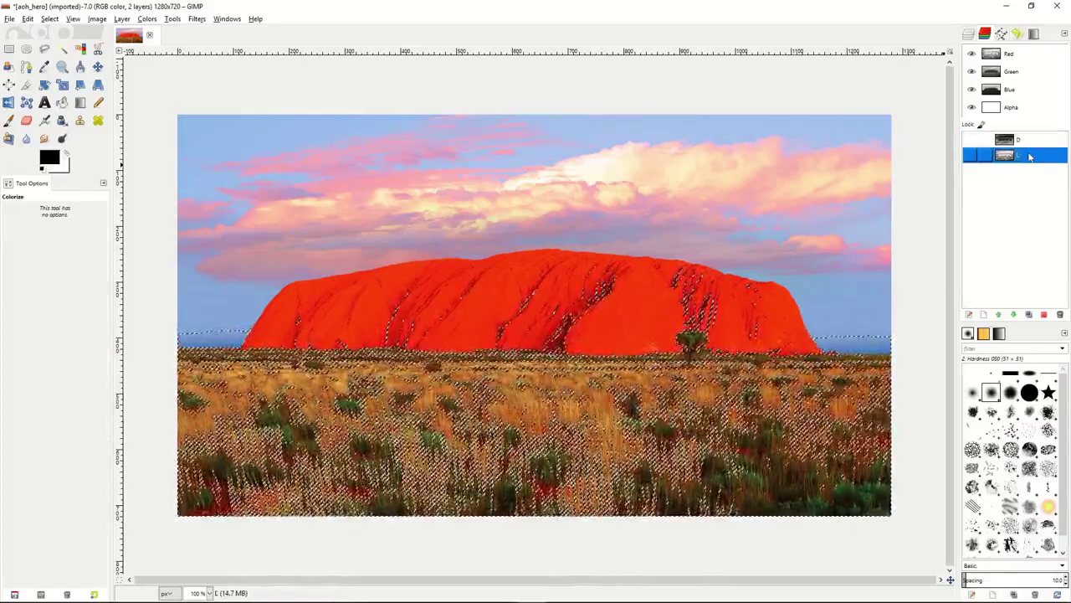
pyautogui.rightClick(1029, 156)
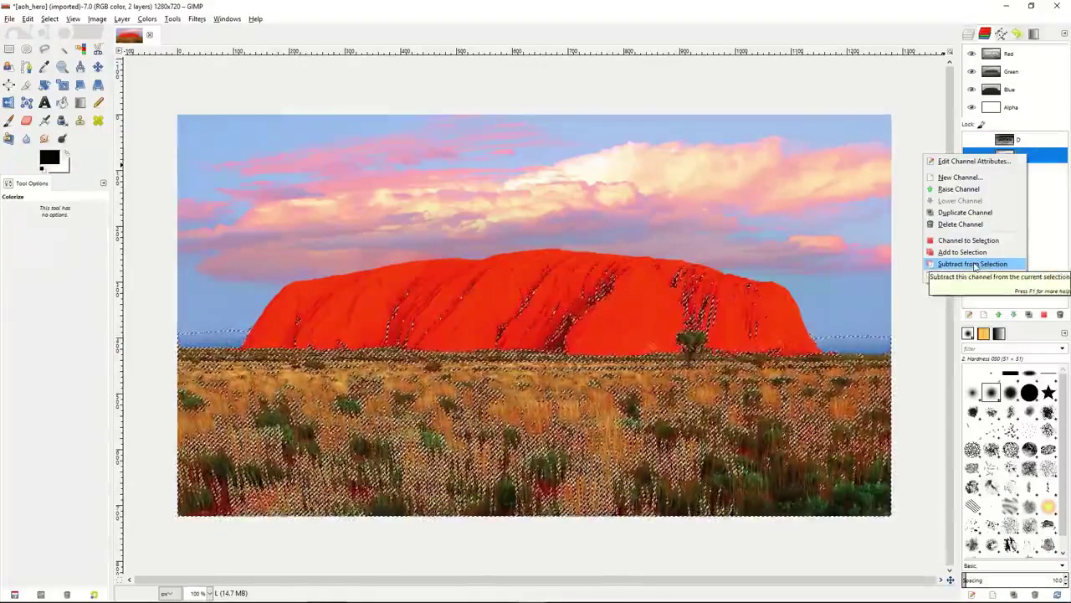
pyautogui.click(975, 265)
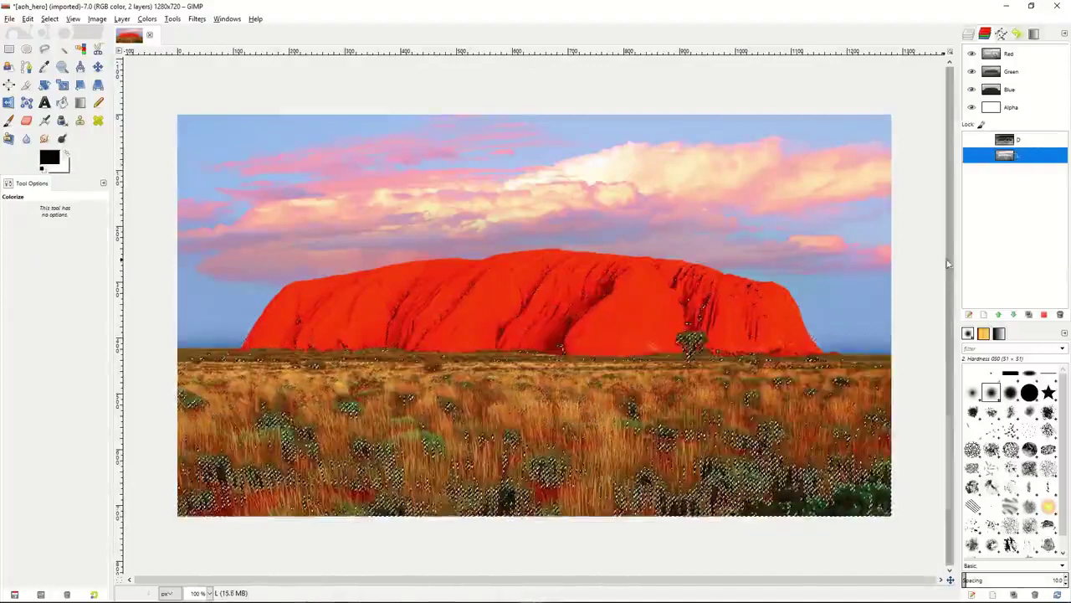
pyautogui.click(49, 19)
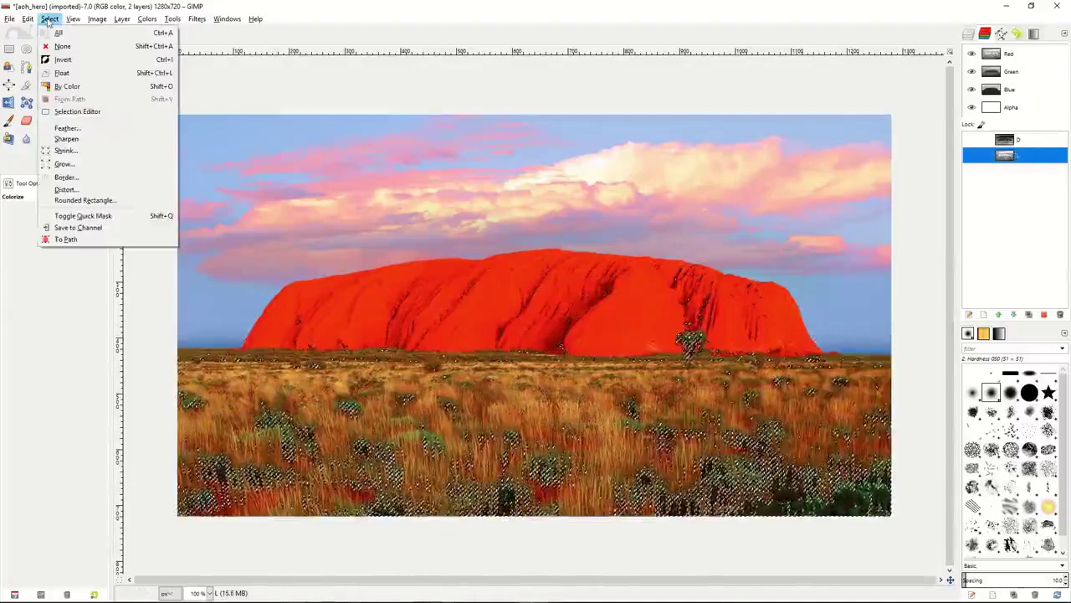
pyautogui.click(82, 227)
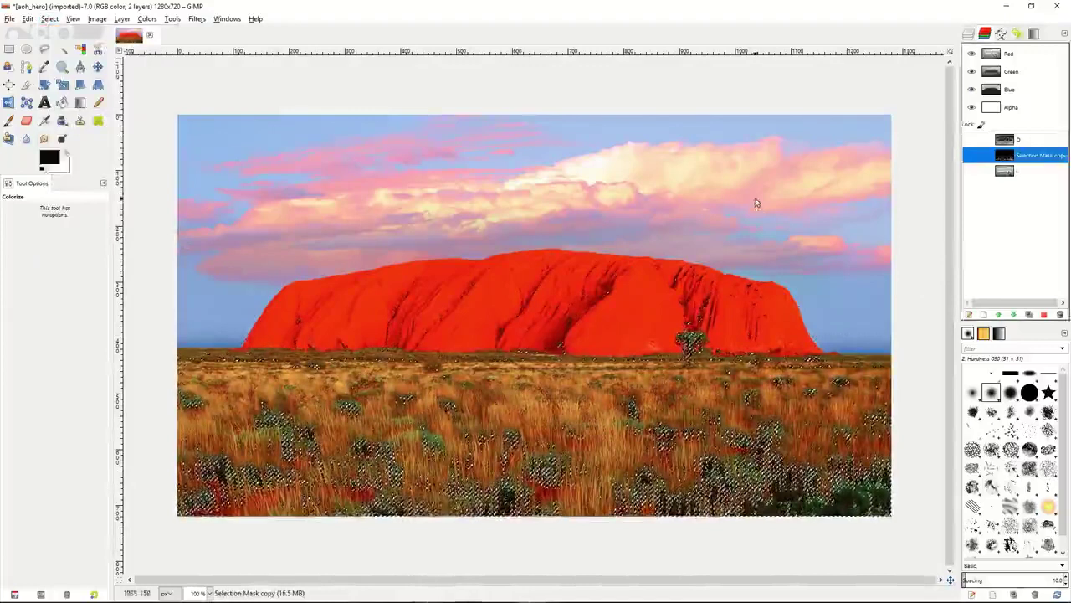
pyautogui.doubleClick(1029, 155)
pyautogui.write('DD')
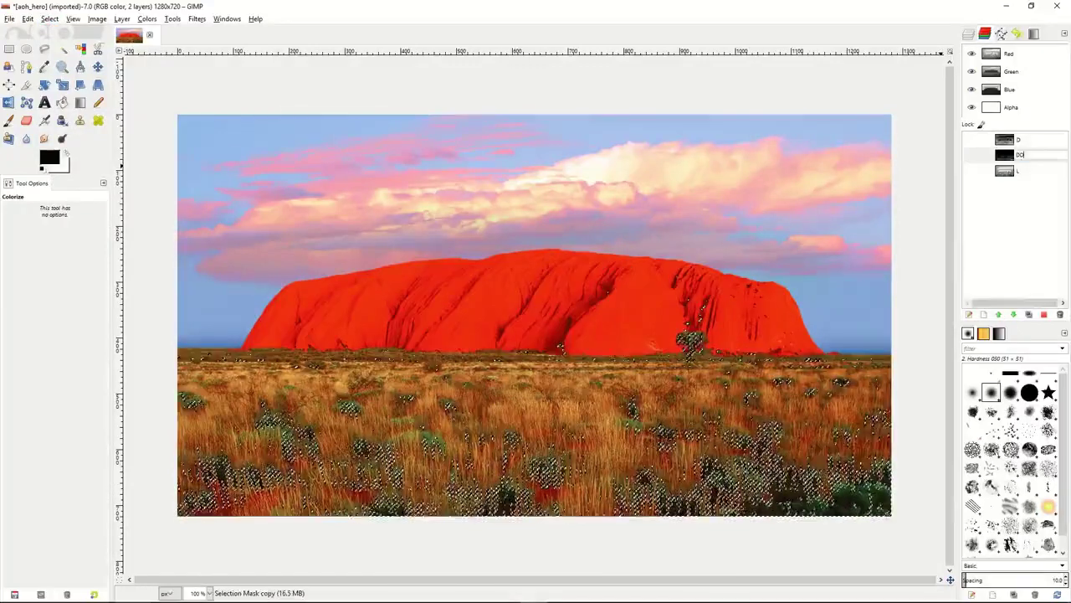
pyautogui.press('Return')
# - Intersect the current selection with the L channel
pyautogui.click(1030, 170)
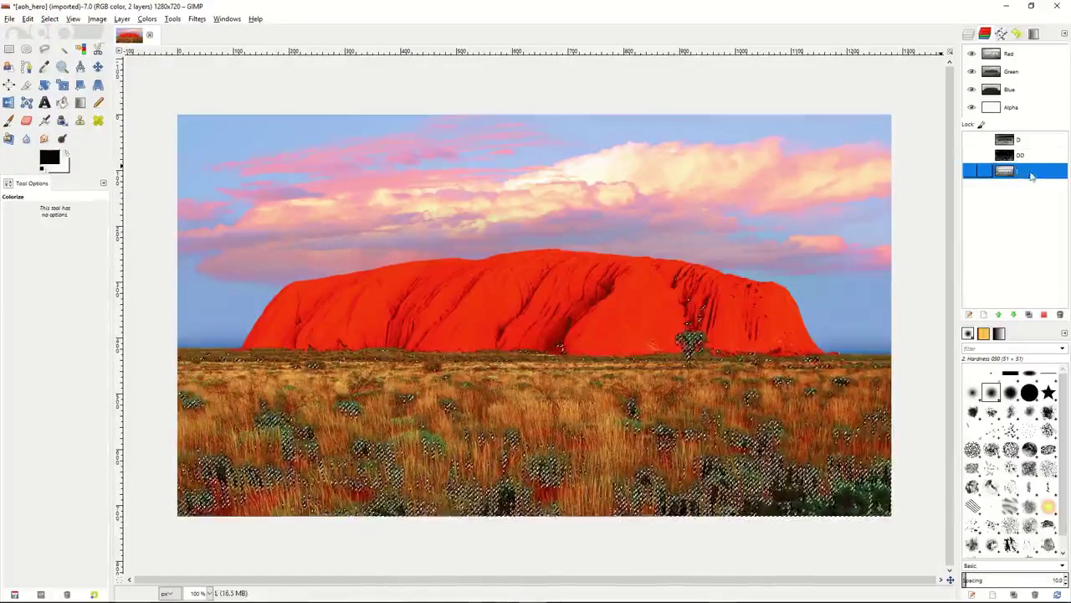
pyautogui.rightClick(1032, 173)
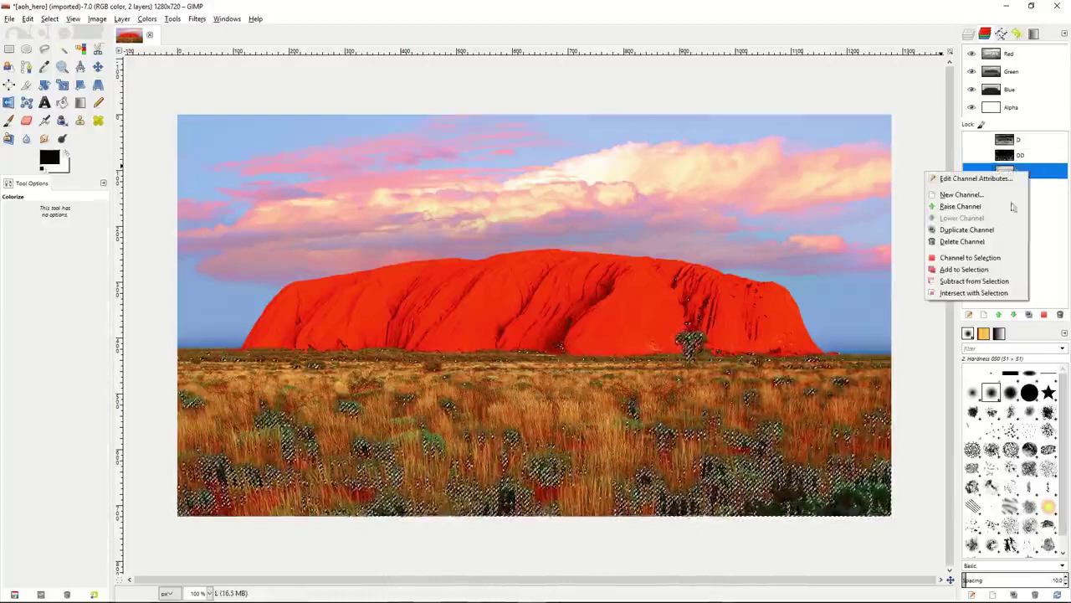
pyautogui.click(977, 280)
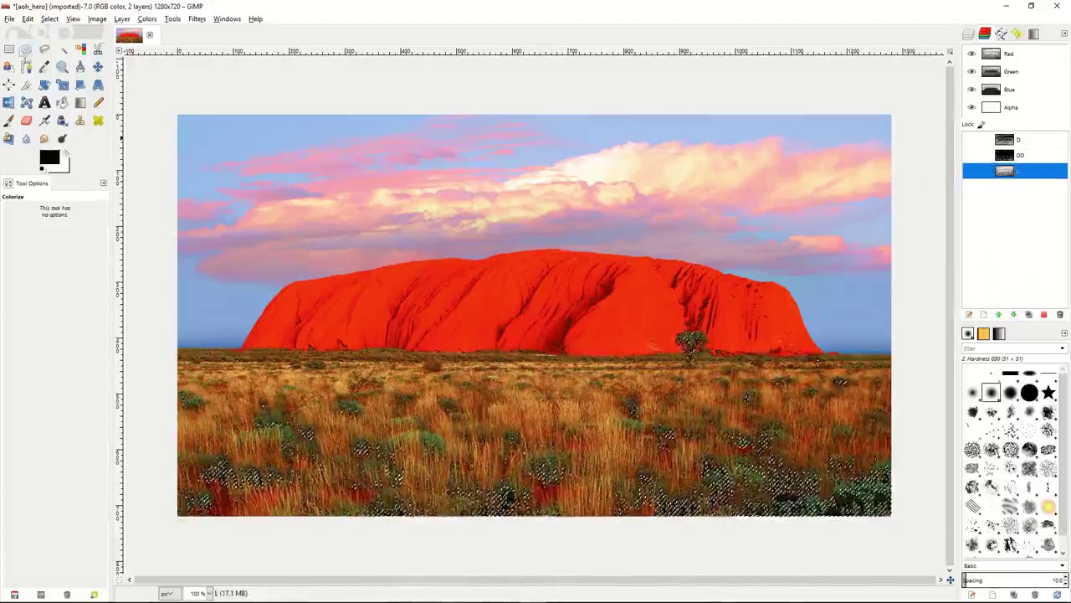
pyautogui.click(50, 18)
# - Save the intersected selection as a new channel and rename it DDD
pyautogui.click(76, 227)
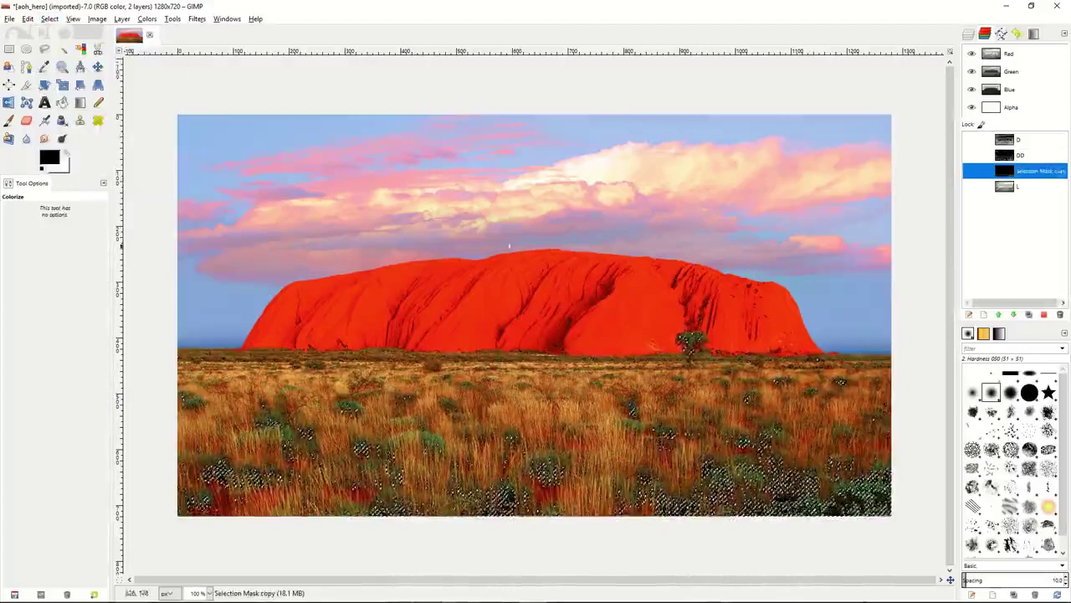
pyautogui.doubleClick(1025, 172)
pyautogui.write('DDD')
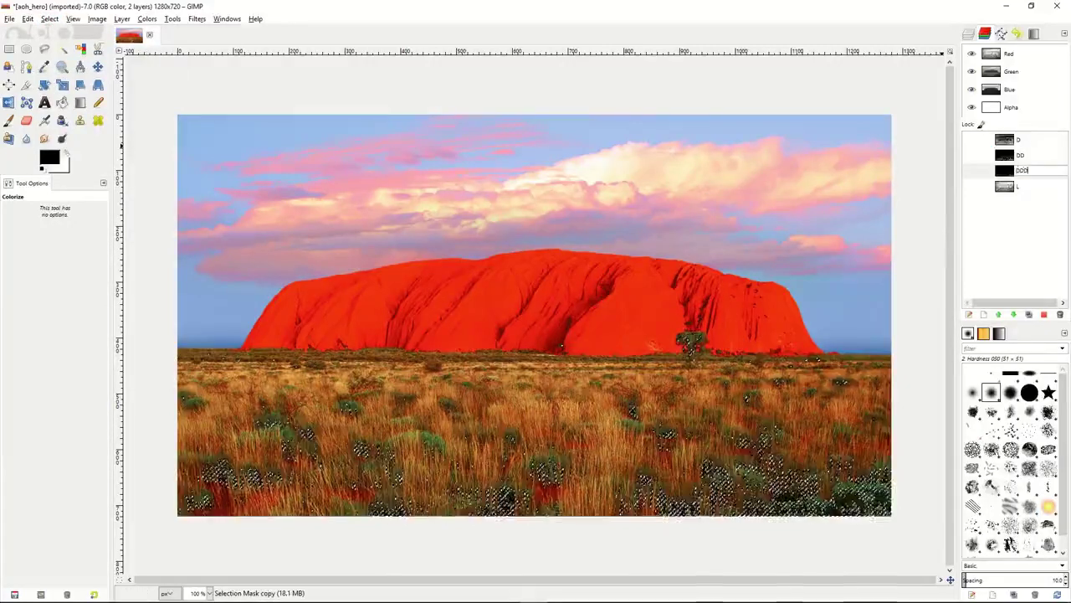
pyautogui.press('Return')
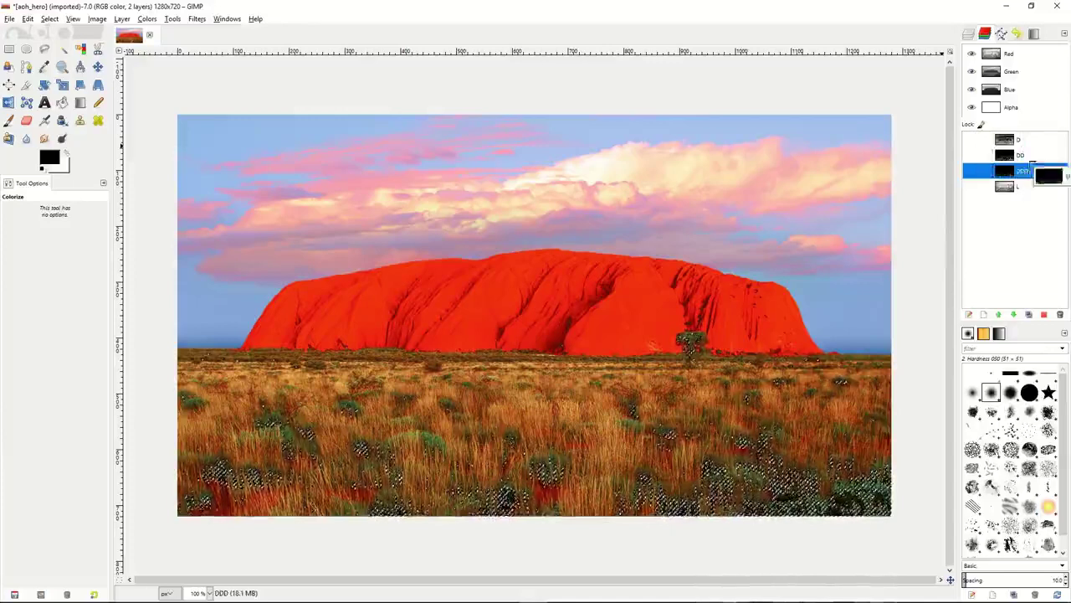
pyautogui.click(1030, 187)
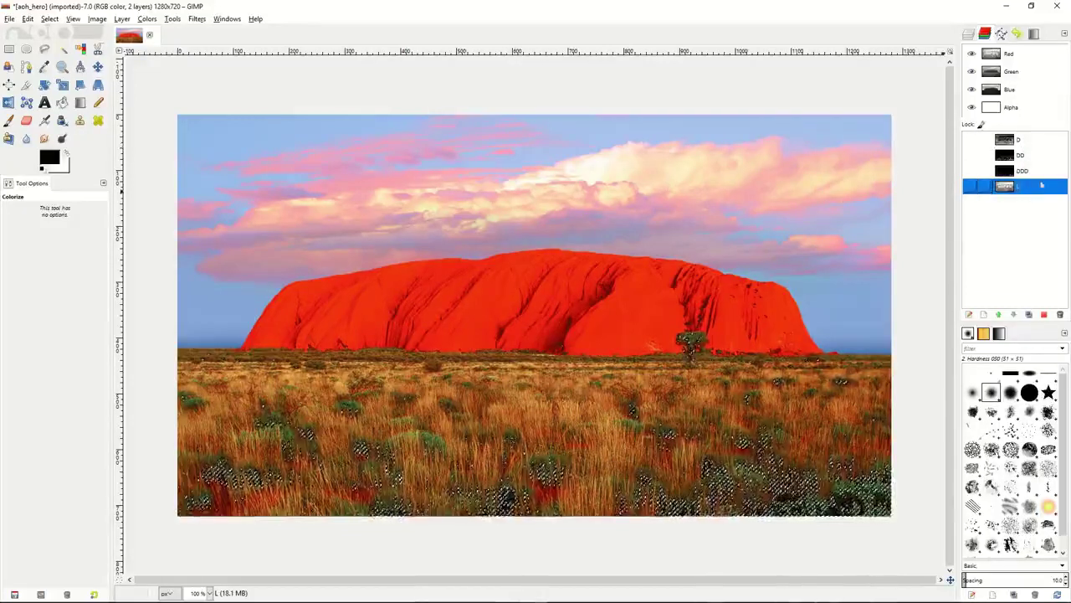
# - Clear the selection, then select the whole image again
pyautogui.rightClick(766, 199)
pyautogui.moveTo(798, 237)
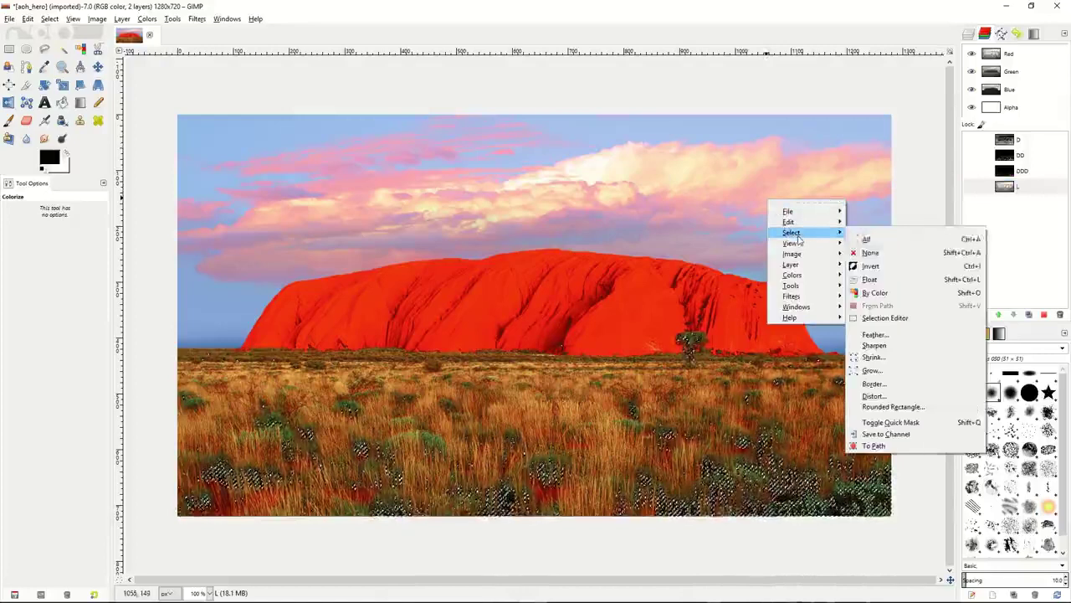
pyautogui.click(878, 252)
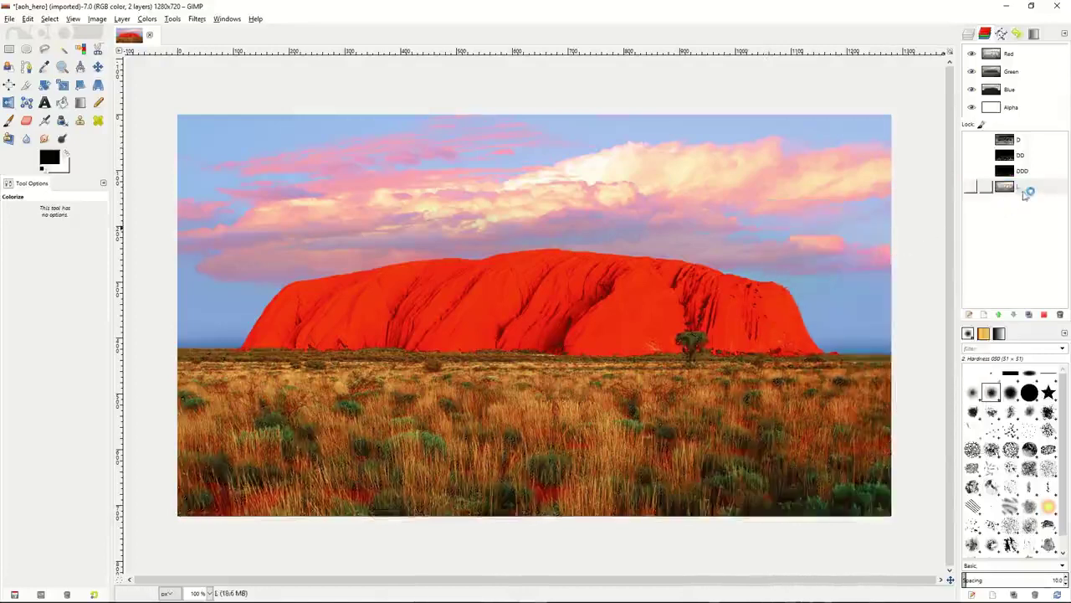
pyautogui.click(1023, 186)
pyautogui.click(1030, 143)
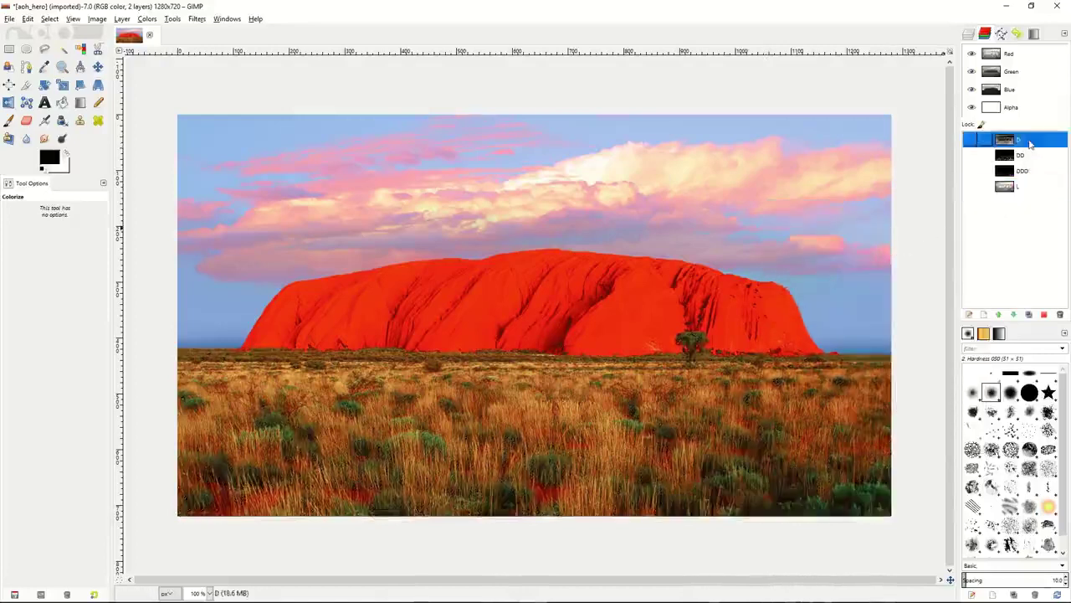
pyautogui.rightClick(748, 242)
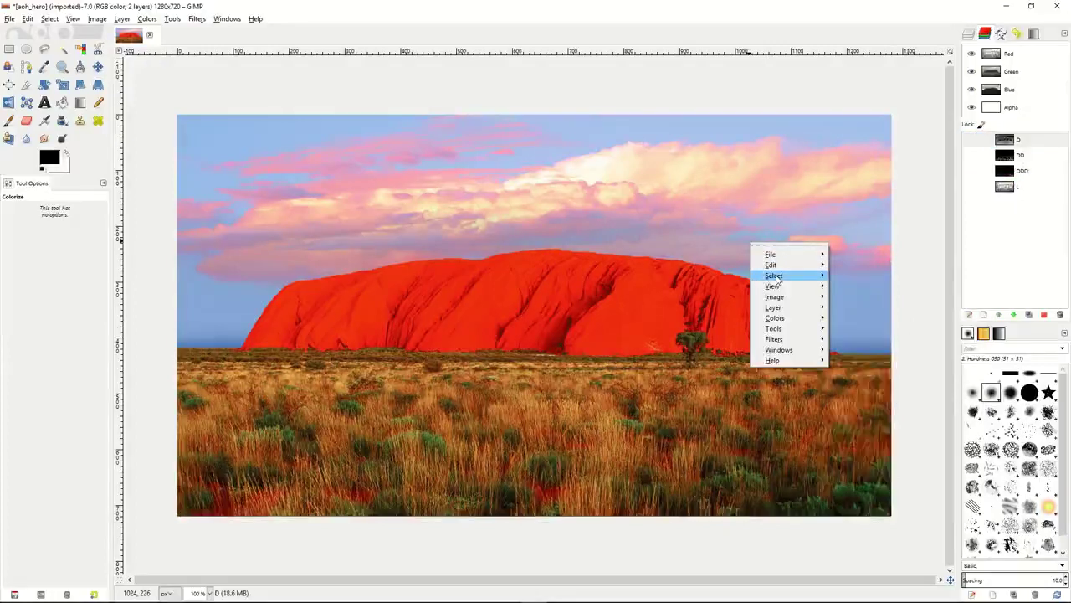
pyautogui.moveTo(791, 274)
pyautogui.click(857, 282)
# - Load the D channel as the selection and save it as channel LL
pyautogui.rightClick(1019, 140)
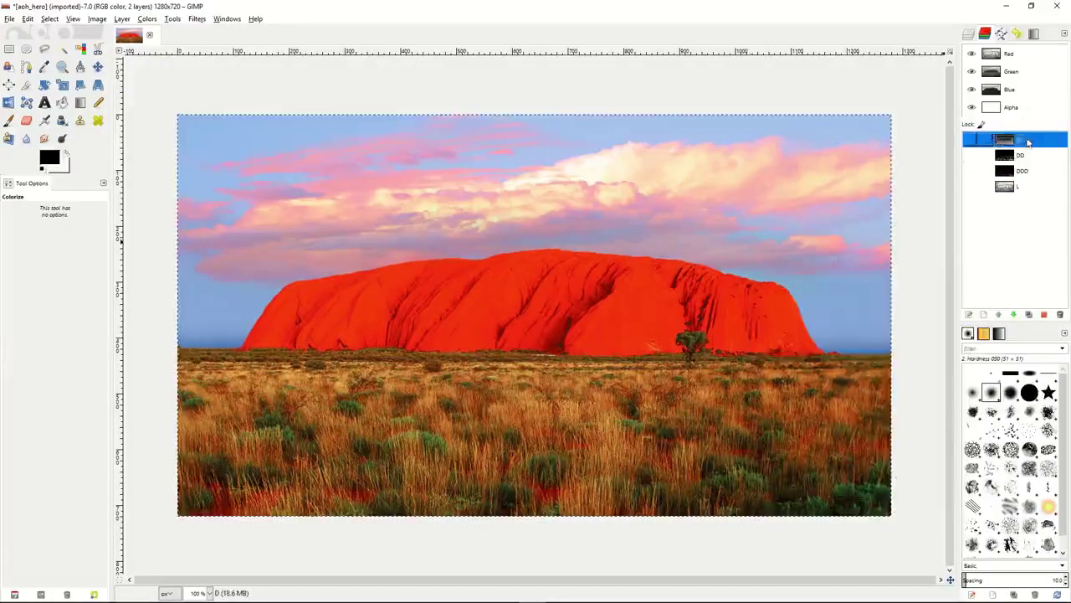
pyautogui.click(971, 230)
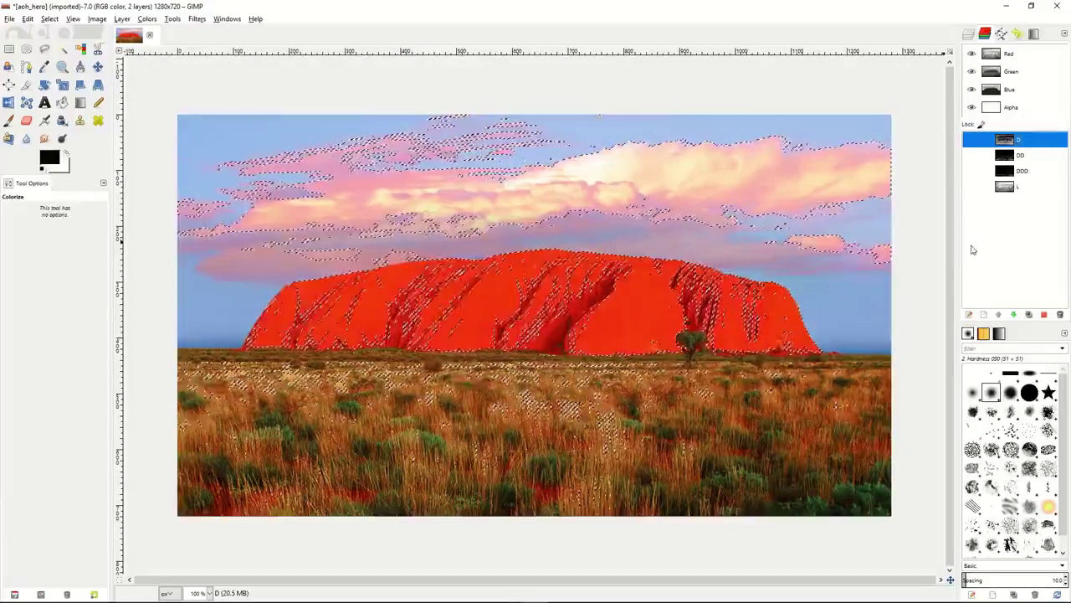
pyautogui.click(50, 18)
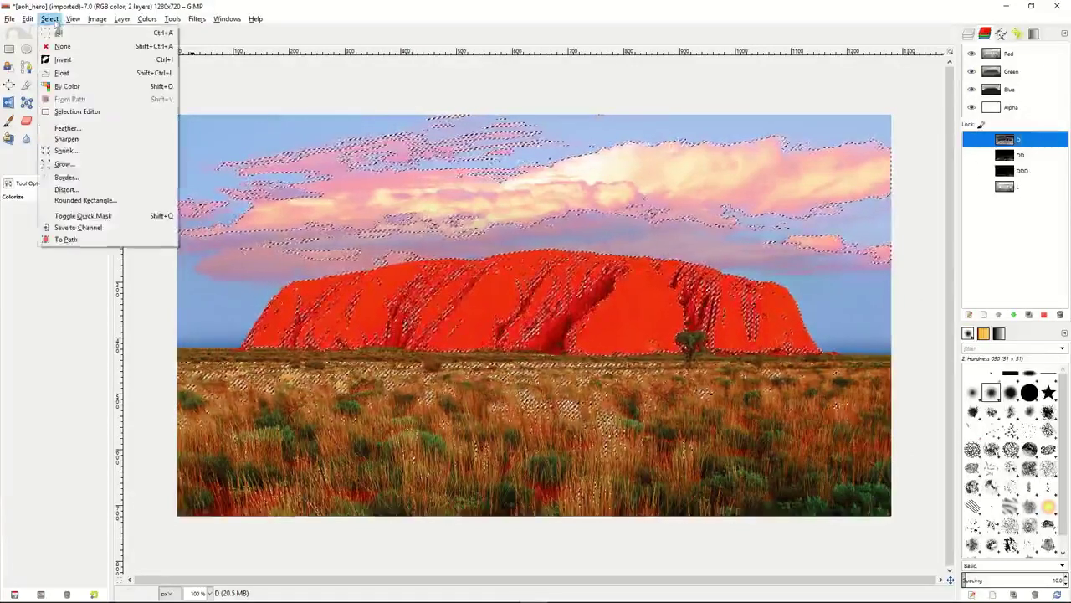
pyautogui.click(71, 223)
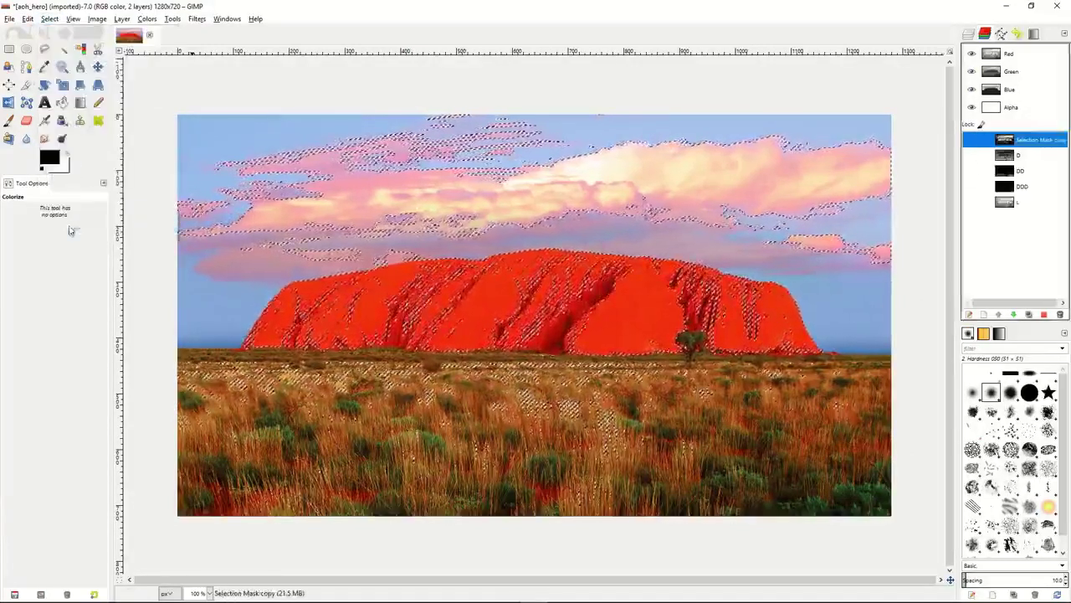
pyautogui.doubleClick(1032, 141)
pyautogui.write('LL')
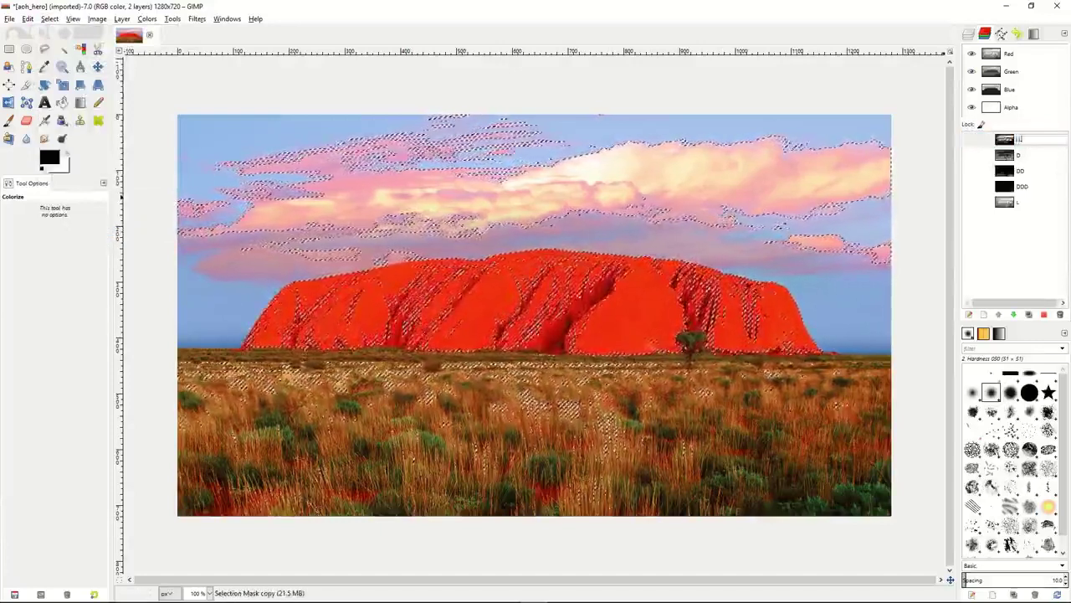
pyautogui.press('Return')
# - Subtract D from the selection, save it as channel LLL, and move LLL to the bottom
pyautogui.click(1021, 156)
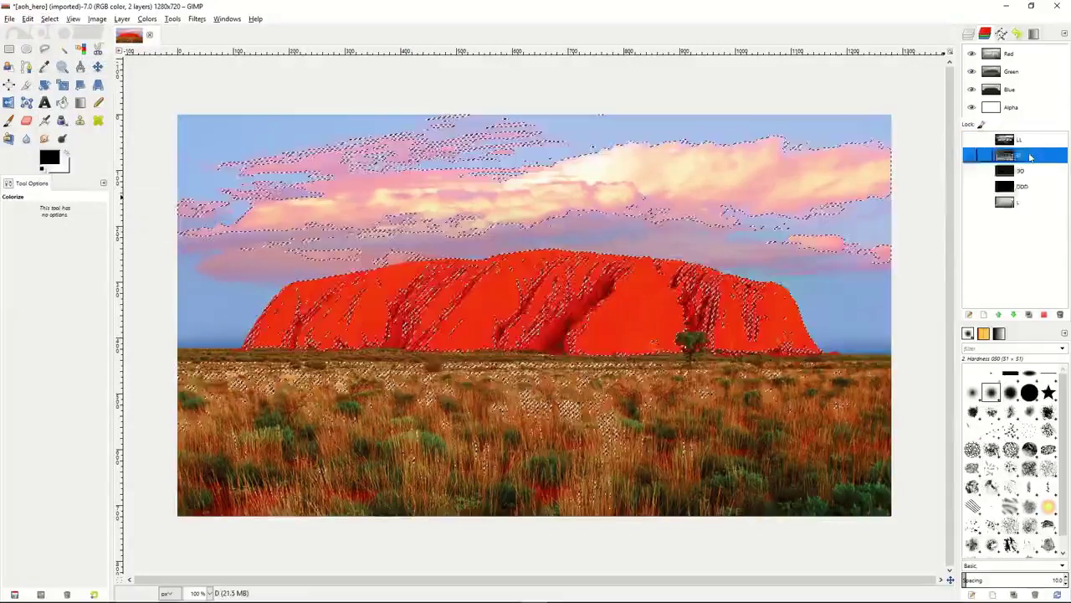
pyautogui.rightClick(1021, 156)
pyautogui.click(968, 265)
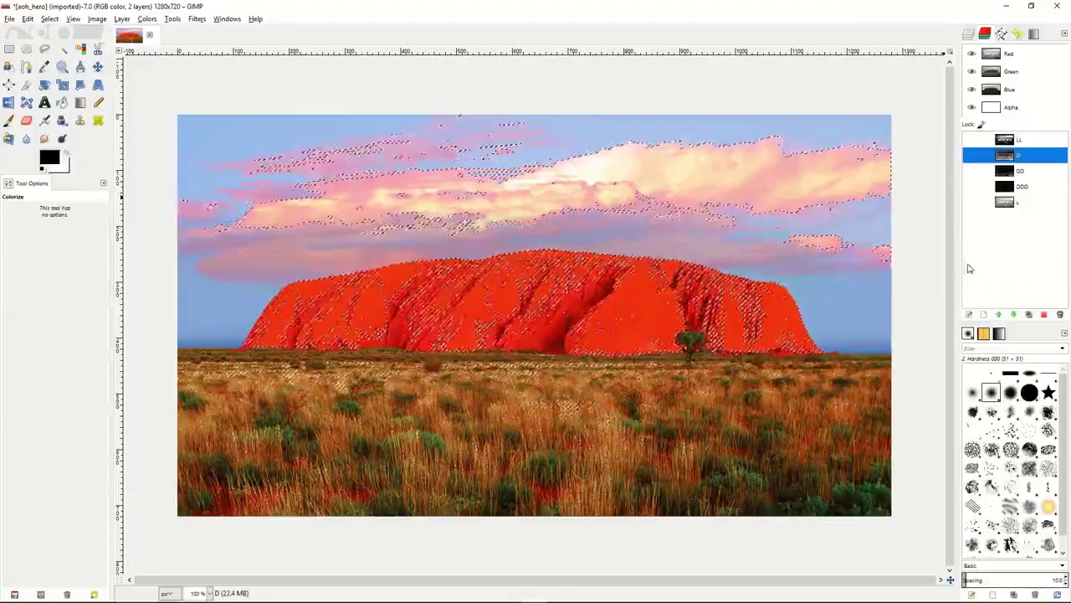
pyautogui.click(44, 21)
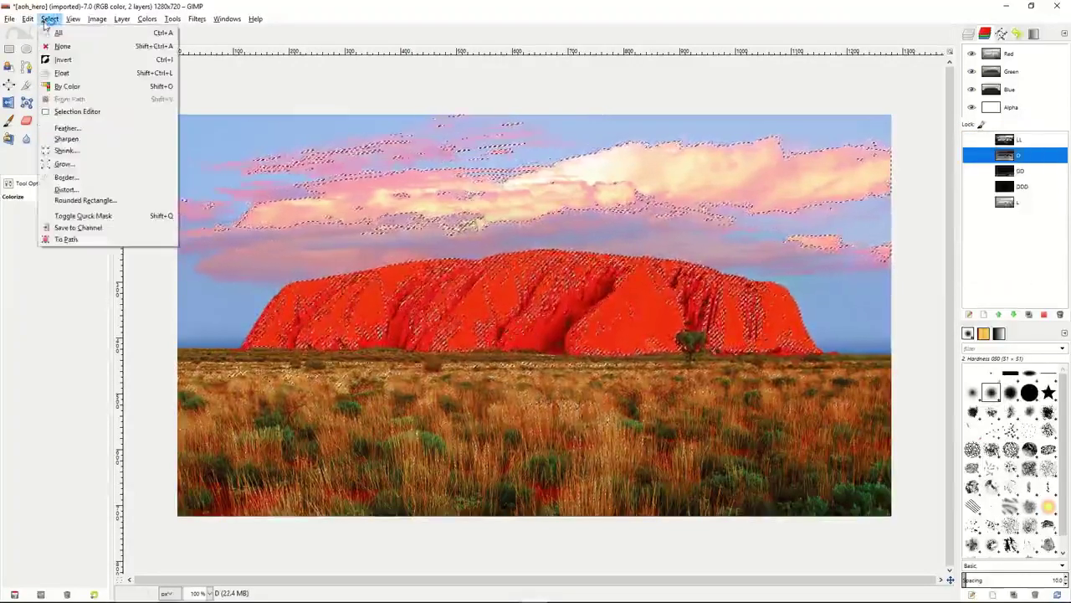
pyautogui.click(78, 228)
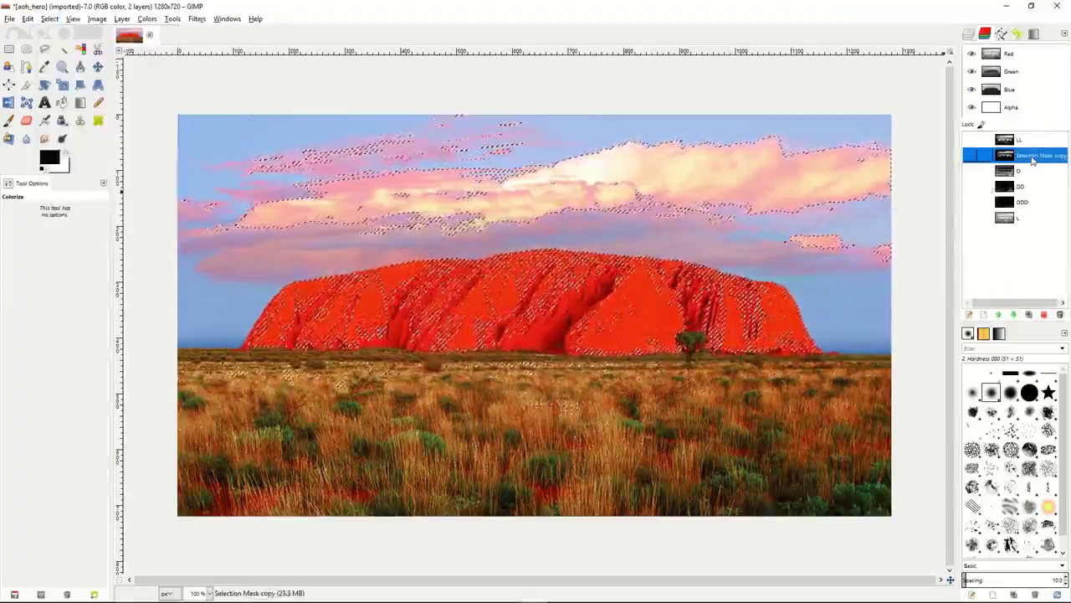
pyautogui.doubleClick(1031, 156)
pyautogui.write('LLL')
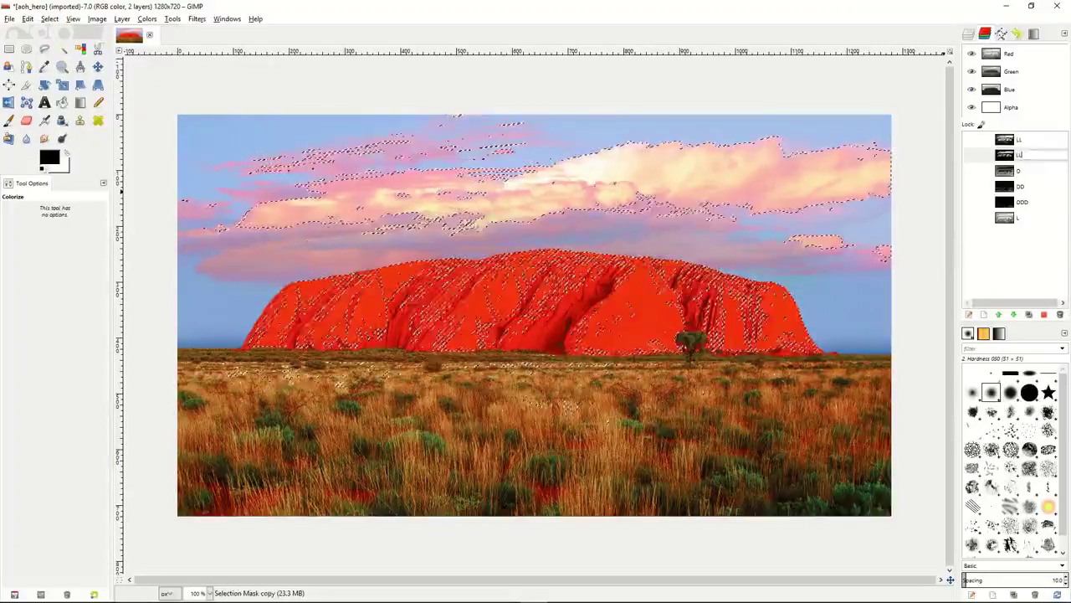
pyautogui.press('Return')
pyautogui.moveTo(1025, 155); pyautogui.dragTo(1027, 230)
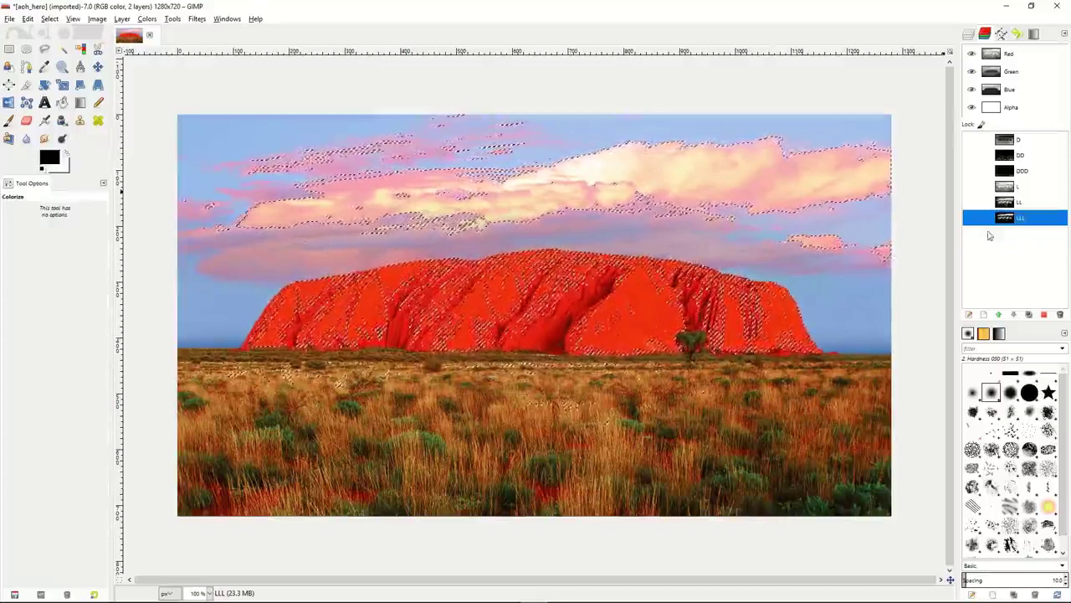
# - Rename the copied layer LightMask and duplicate it as a layer named DarkMask
pyautogui.click(969, 33)
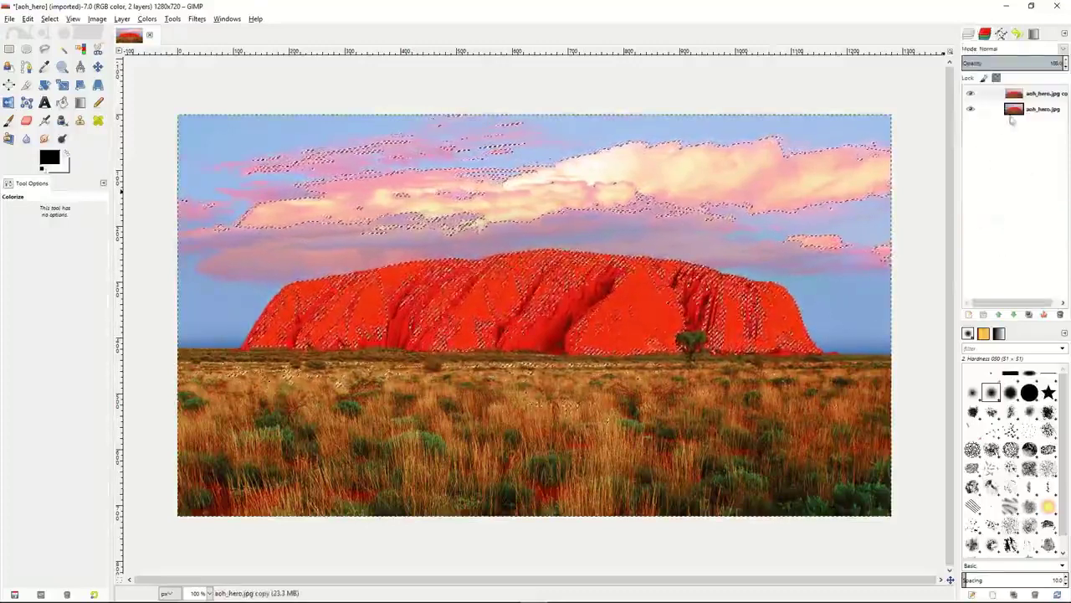
pyautogui.doubleClick(1046, 93)
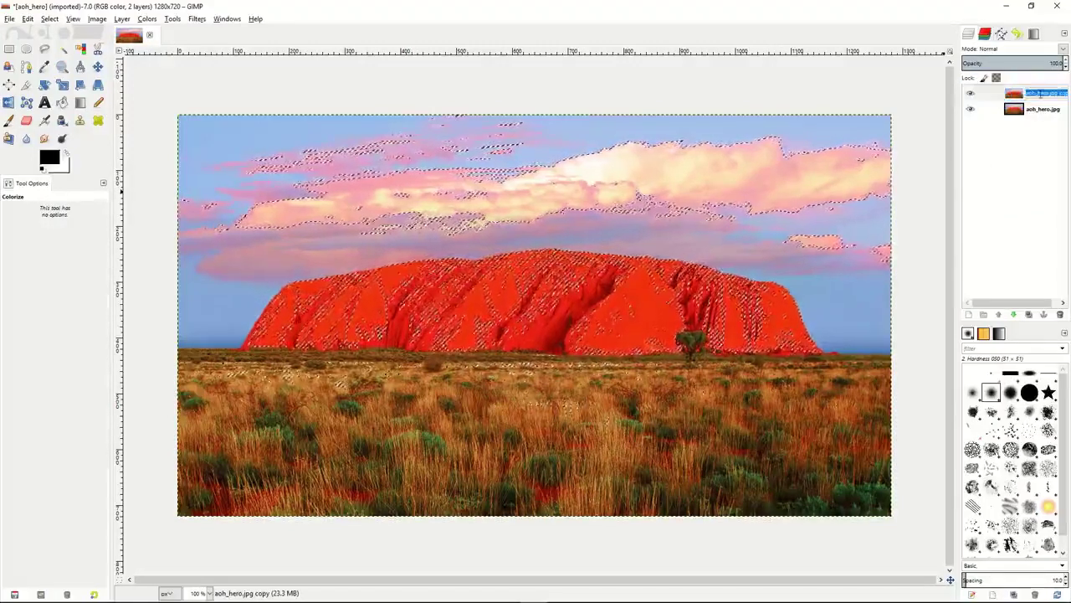
pyautogui.write('LightMask')
pyautogui.press('Return')
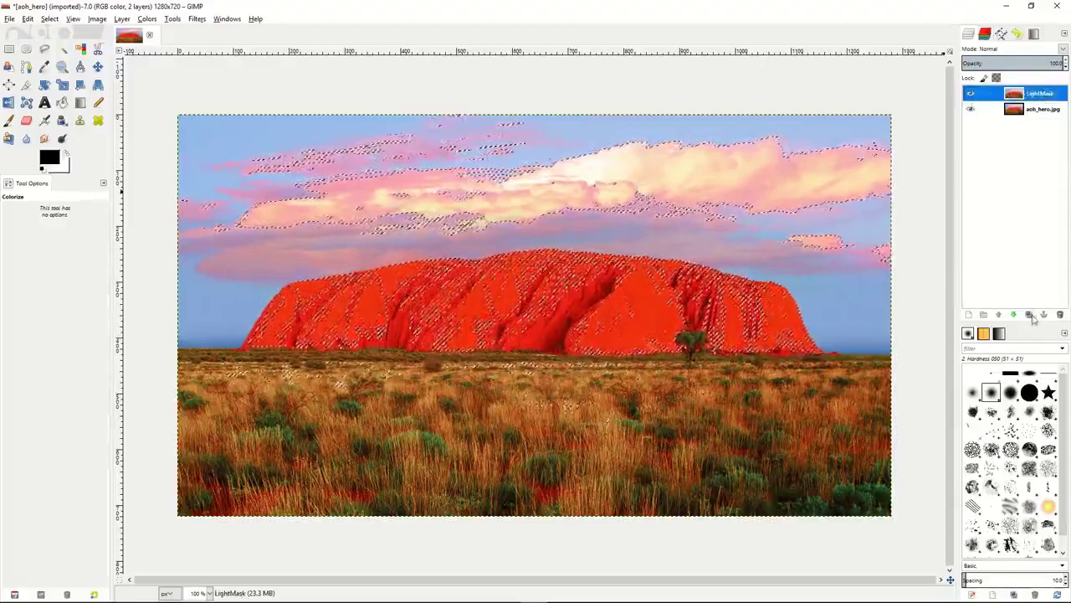
pyautogui.click(1029, 314)
pyautogui.doubleClick(1042, 93)
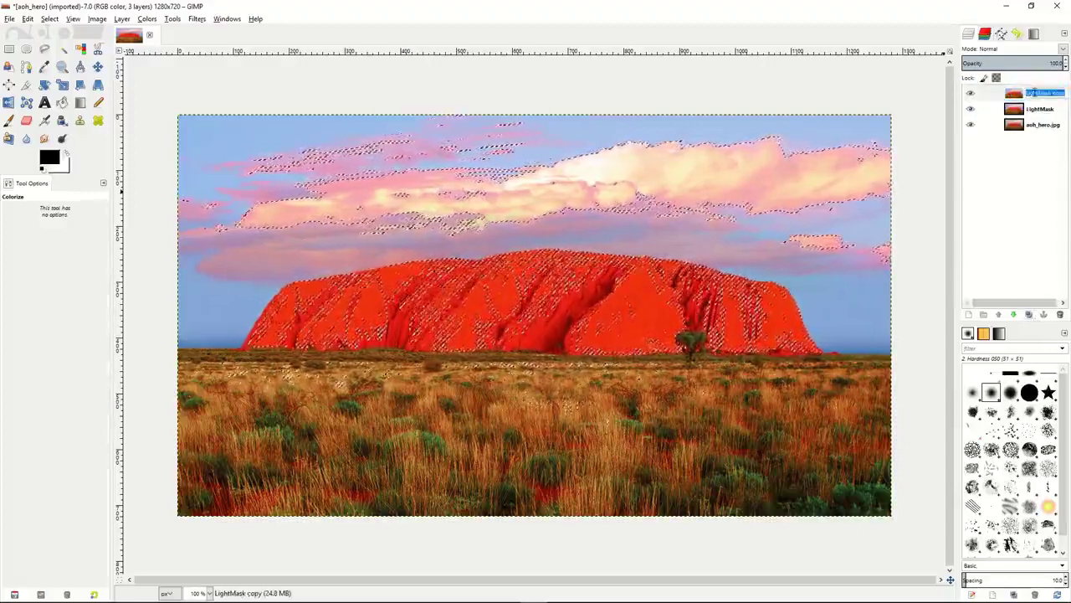
pyautogui.write('DarkMask')
pyautogui.press('Return')
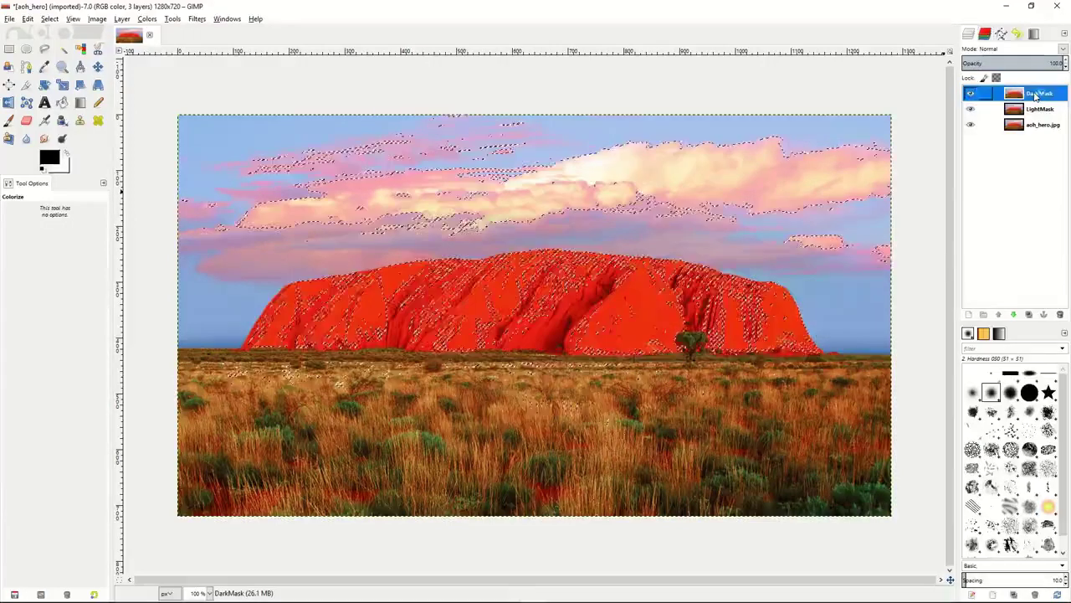
# - Select the LightMask layer and clear the canvas selection with Select > None
pyautogui.click(971, 108)
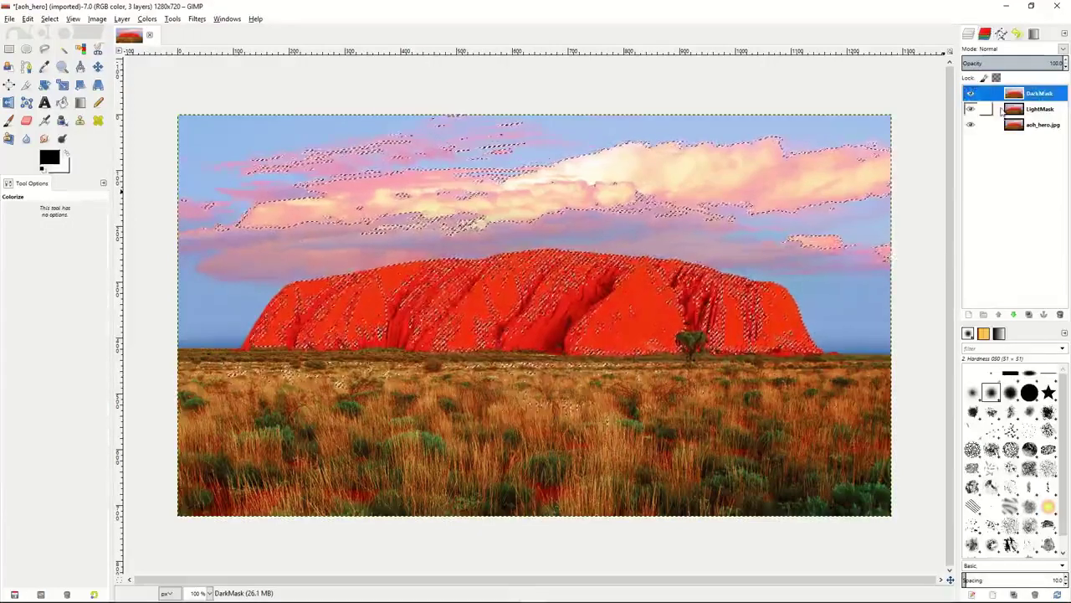
pyautogui.rightClick(999, 110)
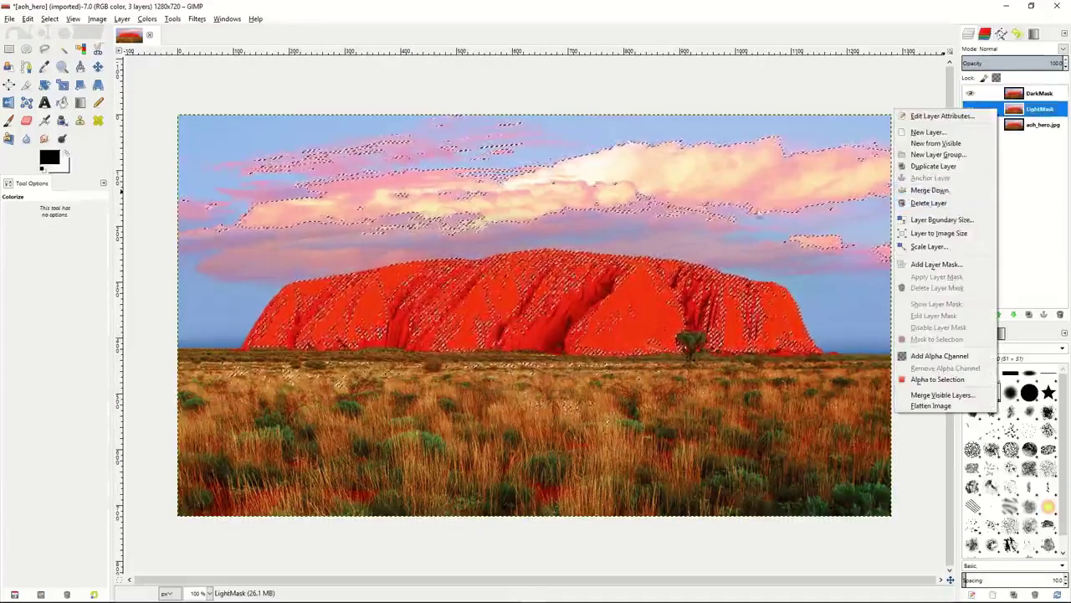
pyautogui.click(750, 250)
pyautogui.rightClick(756, 256)
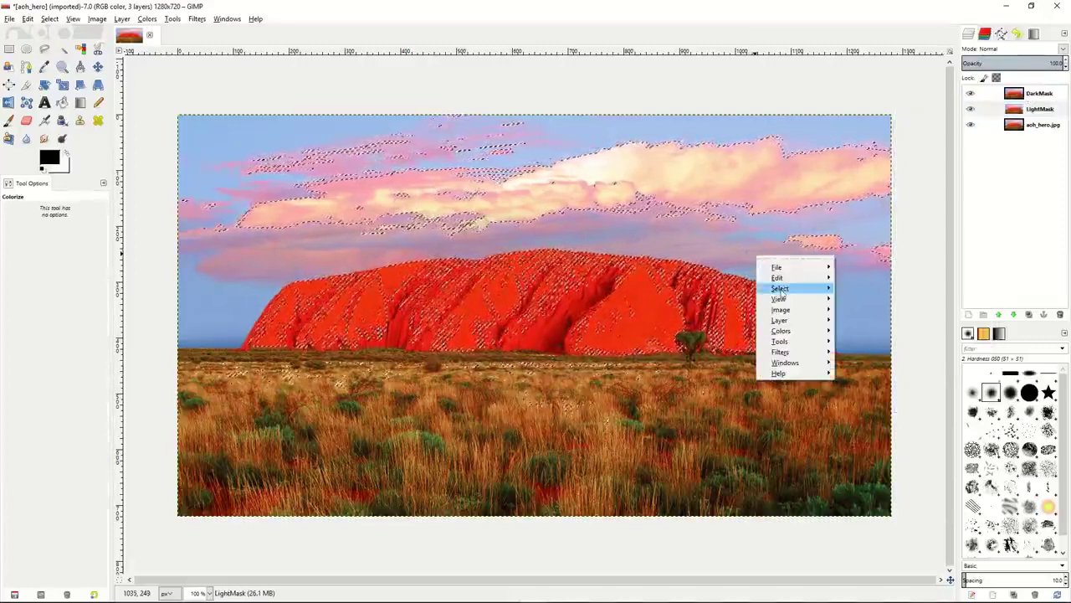
pyautogui.moveTo(782, 290)
pyautogui.click(858, 305)
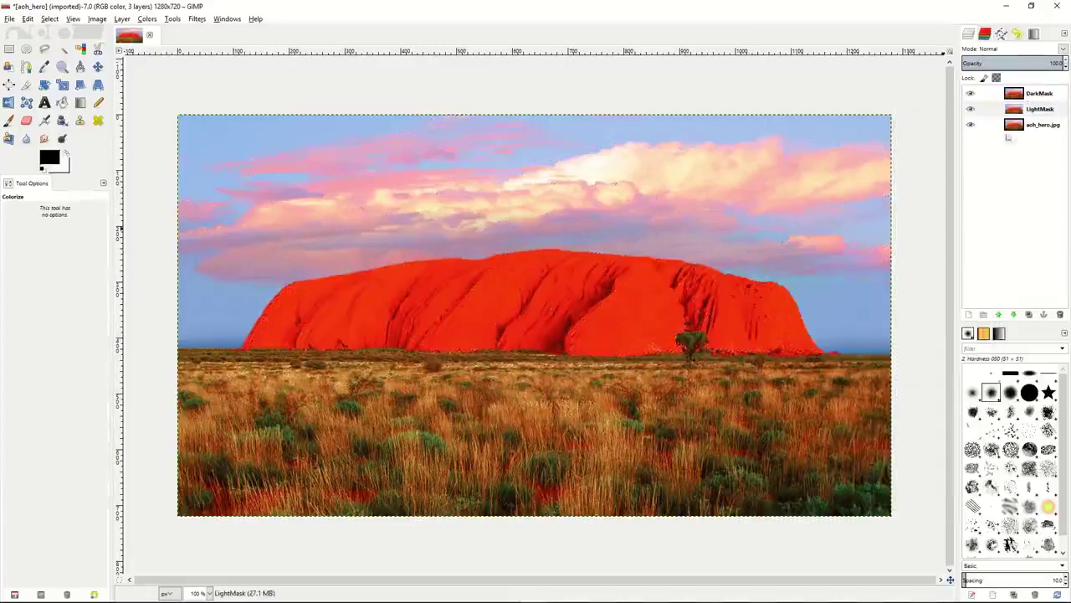
# - Add a layer mask to LightMask using the saved channel L as its source
pyautogui.rightClick(1000, 111)
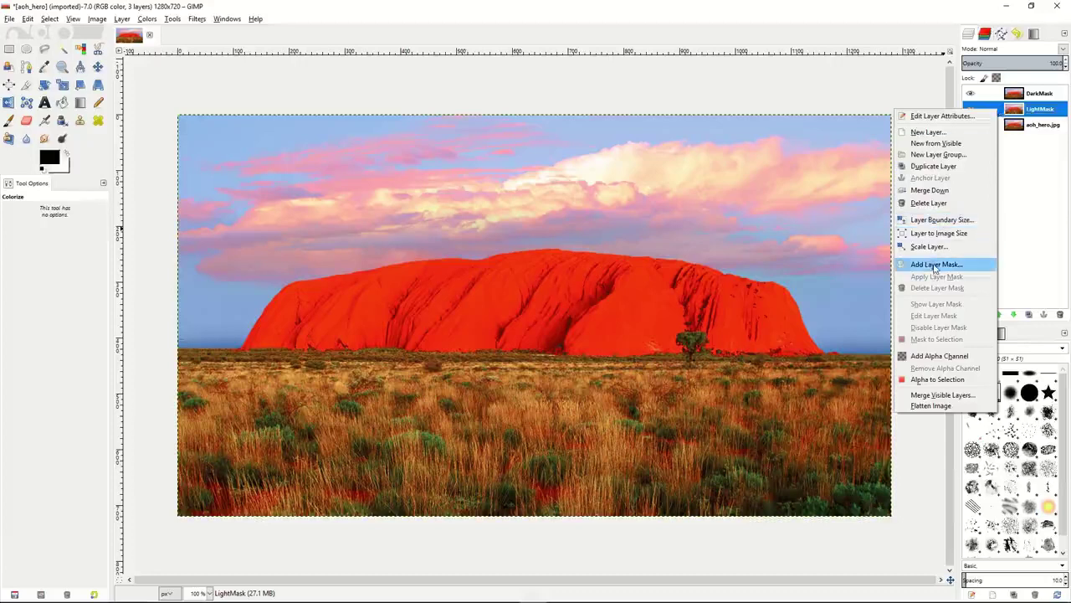
pyautogui.click(935, 264)
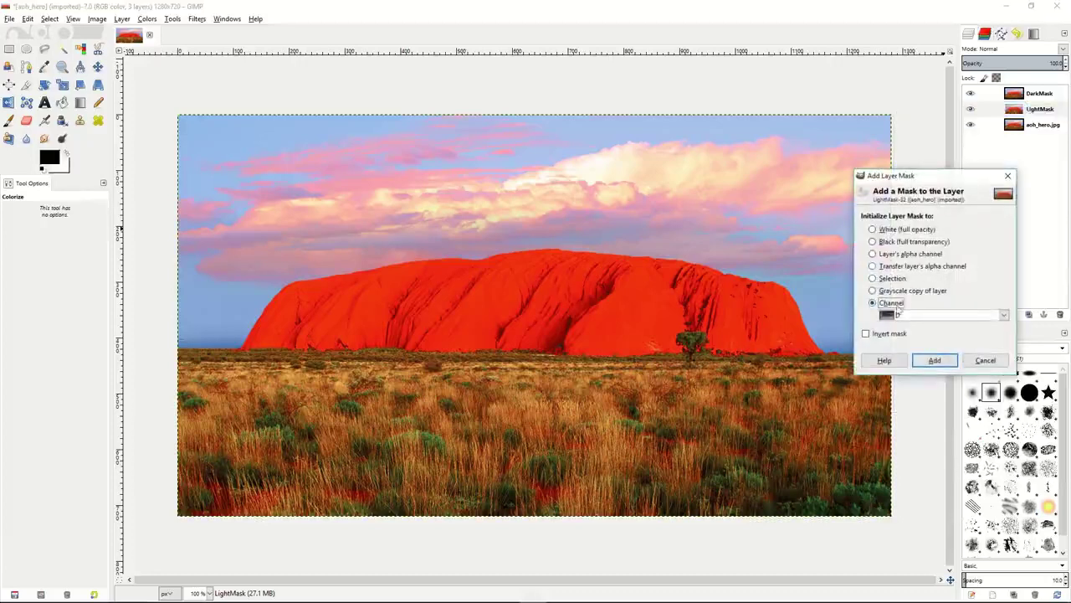
pyautogui.click(873, 230)
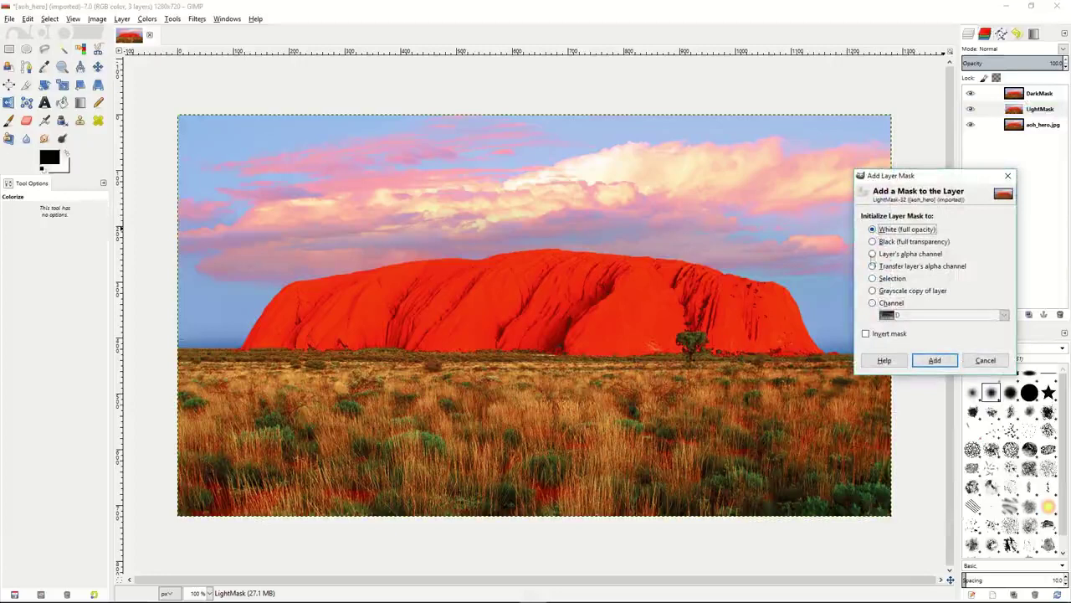
pyautogui.click(873, 303)
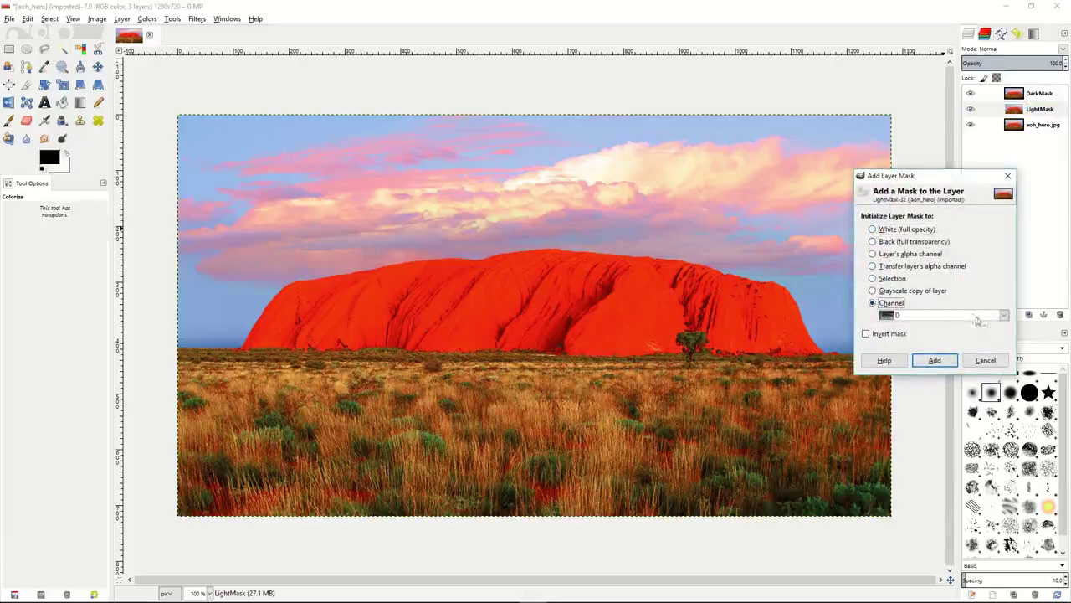
pyautogui.click(1002, 315)
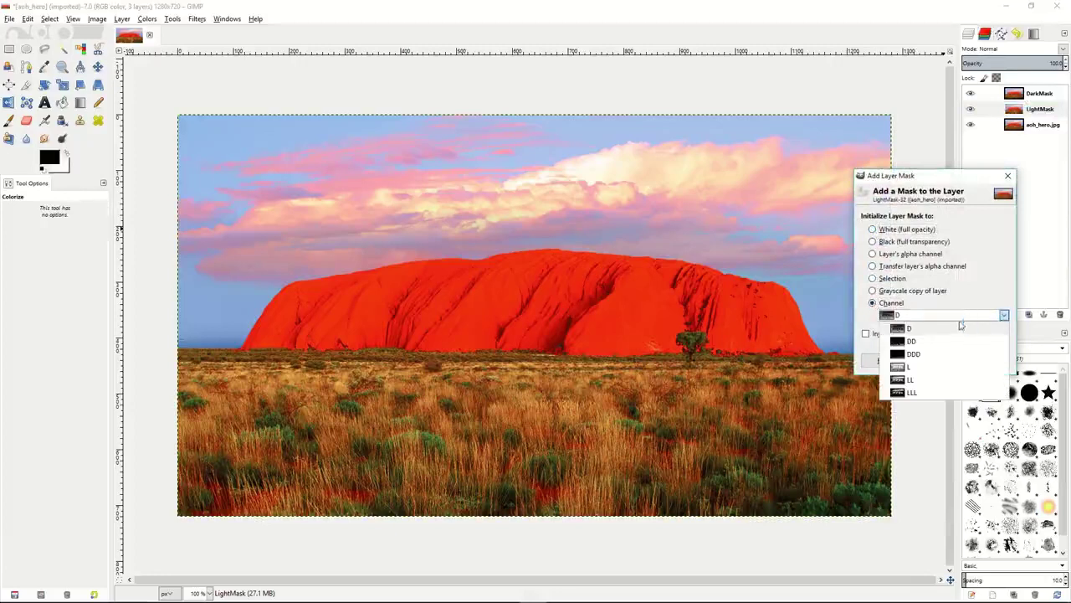
pyautogui.click(919, 369)
pyautogui.click(939, 360)
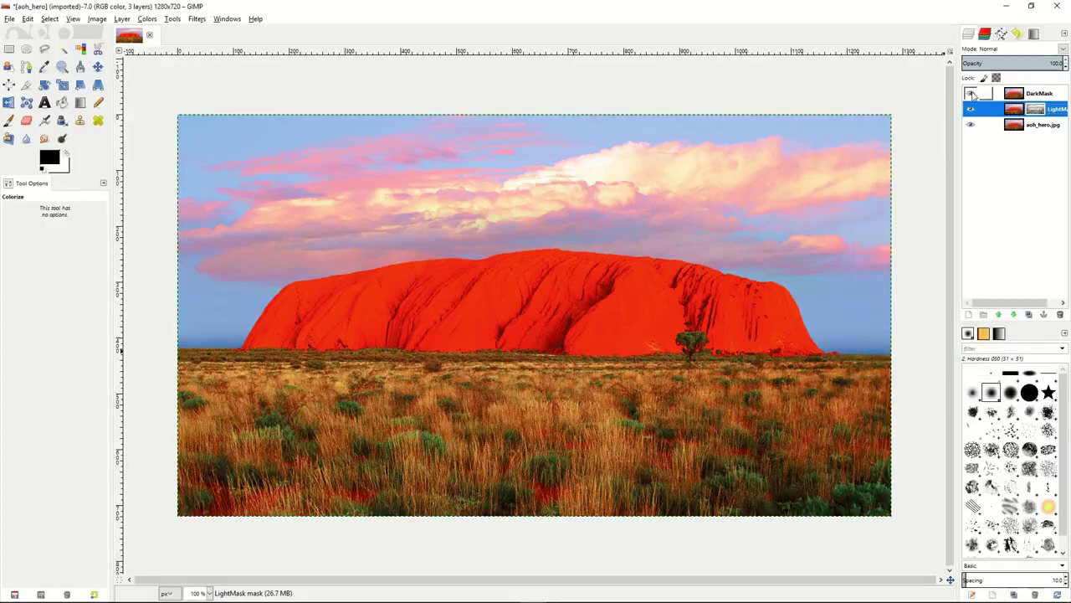
# - Hide DarkMask and toggle aoh_hero.jpg off and back on to check the mask
pyautogui.click(970, 93)
pyautogui.click(970, 125)
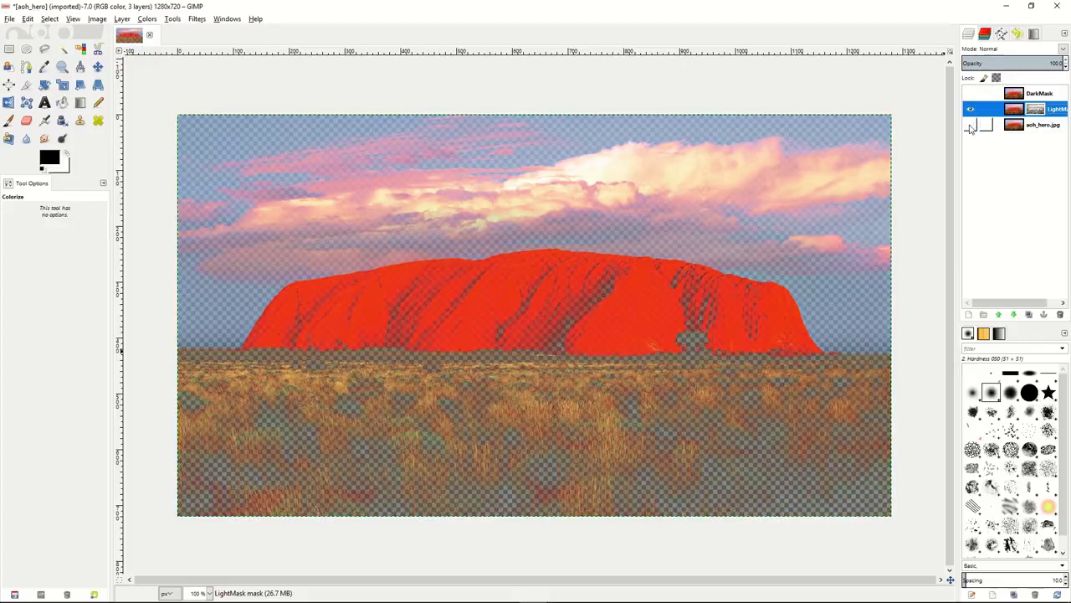
pyautogui.click(970, 125)
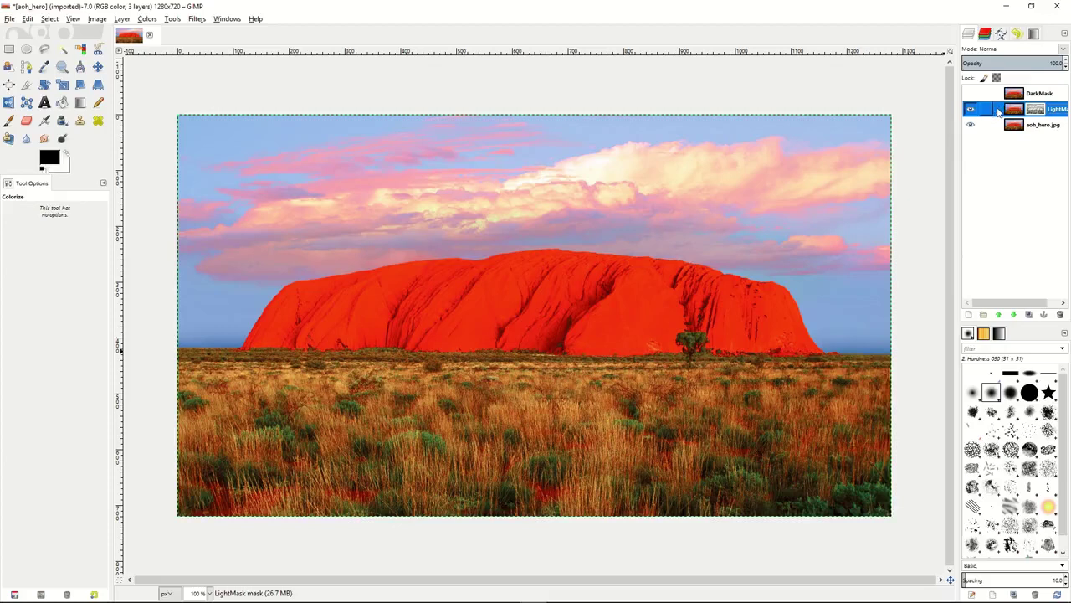
# - Colorize the LightMask layer with Hue 287, Saturation 50 and Lightness 6 for a muted purple-red tint
pyautogui.click(147, 18)
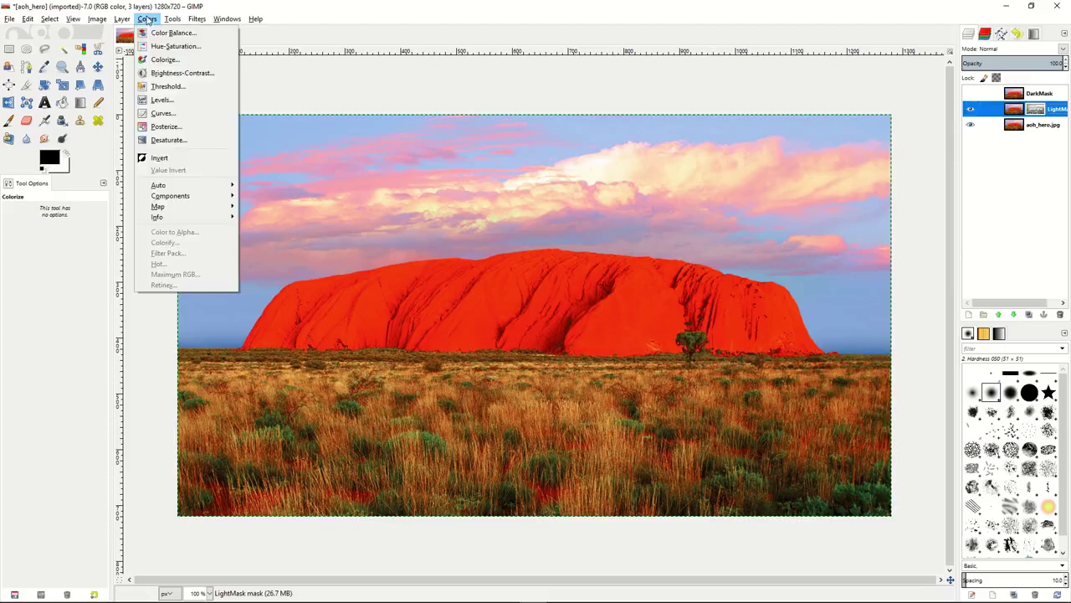
pyautogui.click(157, 62)
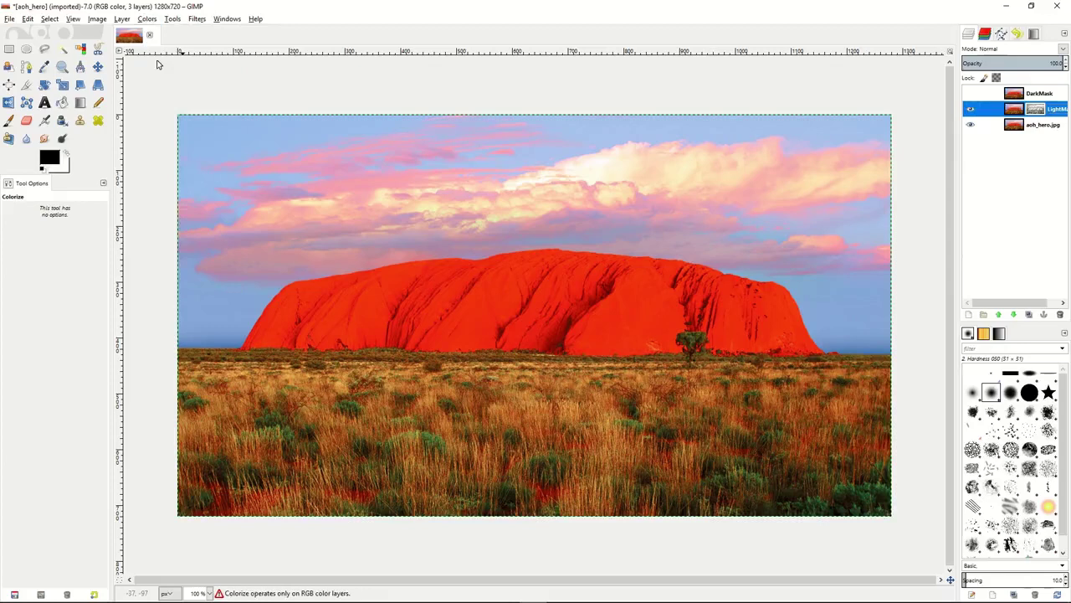
pyautogui.click(156, 65)
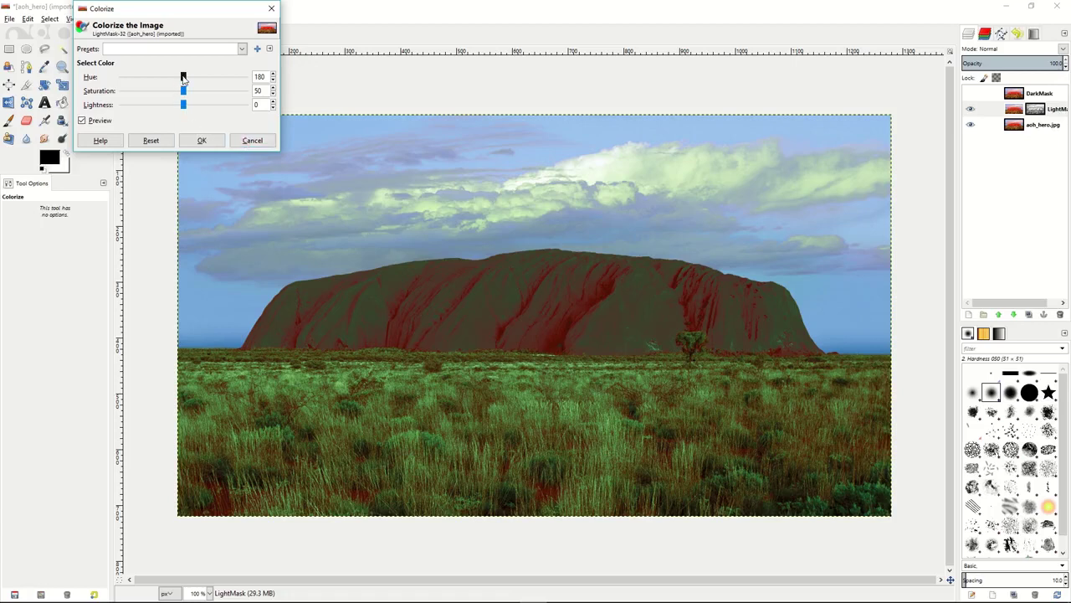
pyautogui.moveTo(184, 78); pyautogui.dragTo(189, 109)
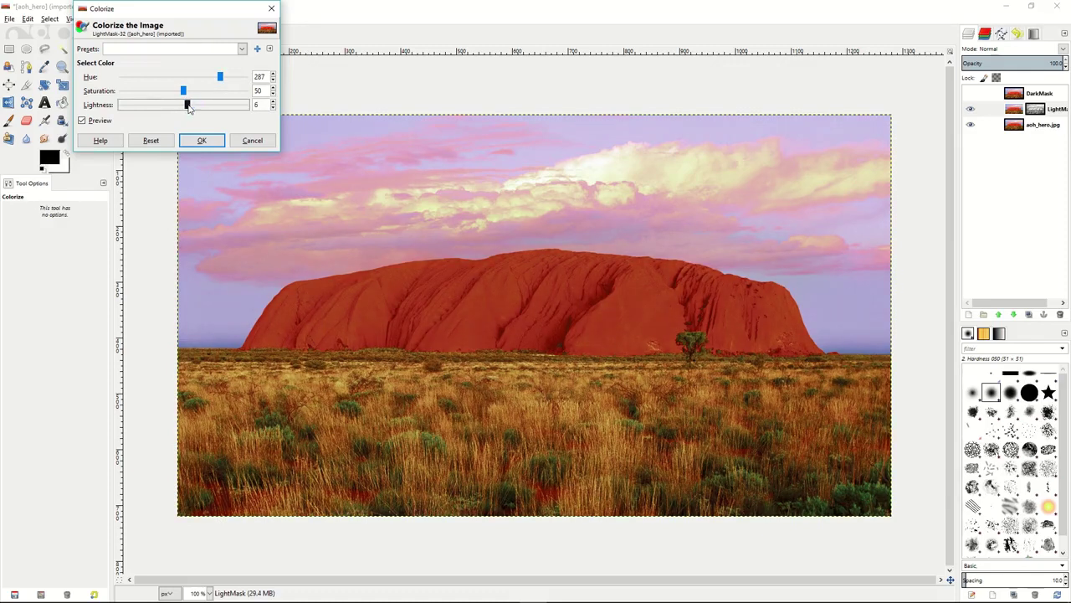
pyautogui.click(202, 139)
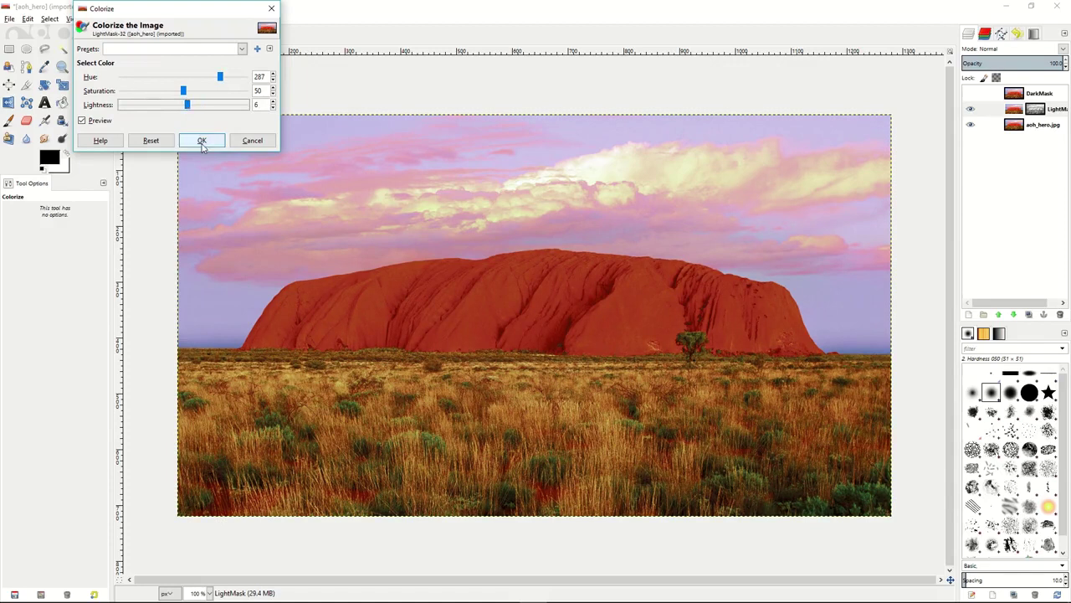
pyautogui.click(970, 94)
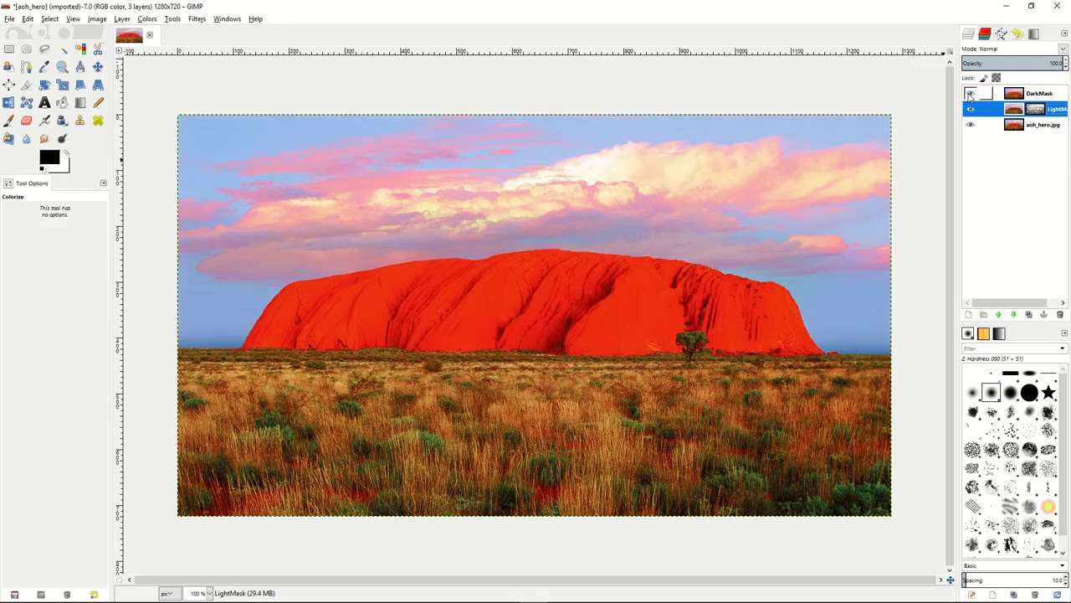
pyautogui.click(970, 94)
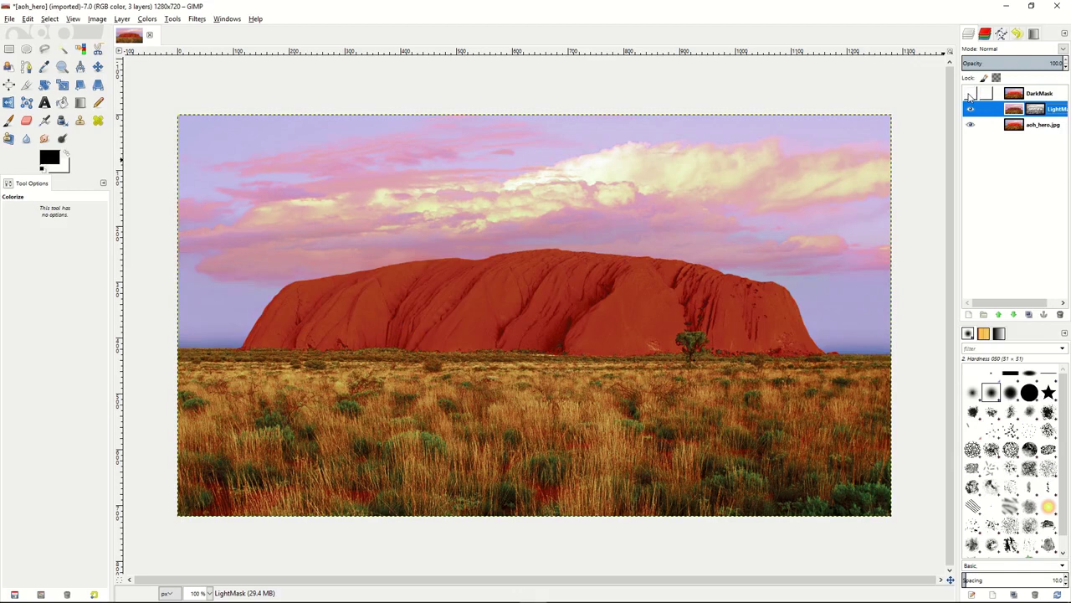